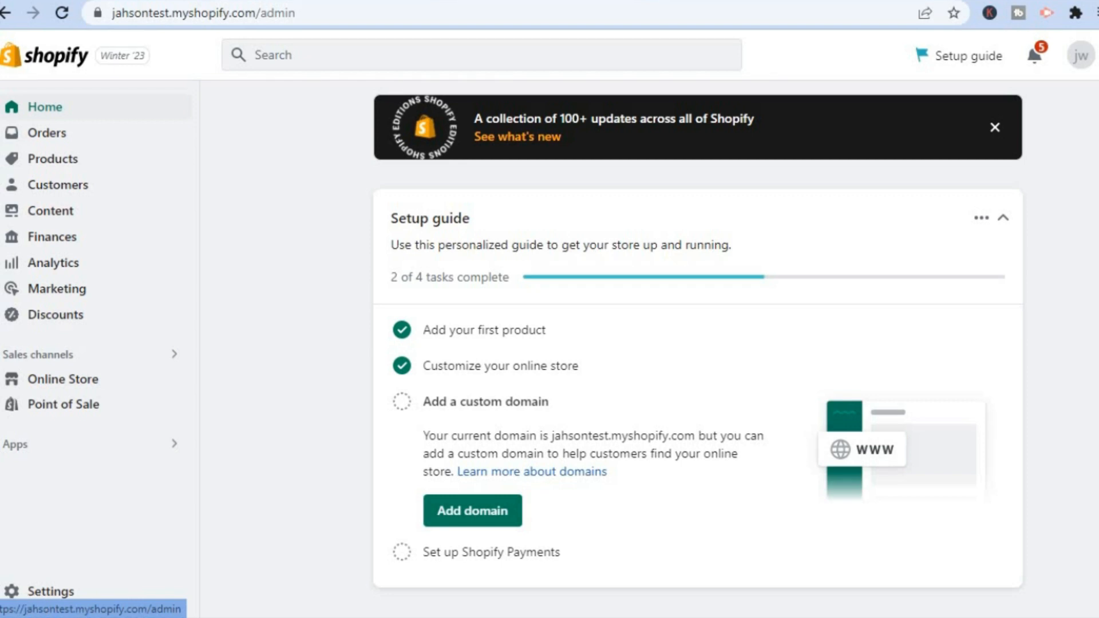
- Open the online store's preferences and go to the Google Analytics account code field
{"action": "left_click", "coordinate": [99, 383]}
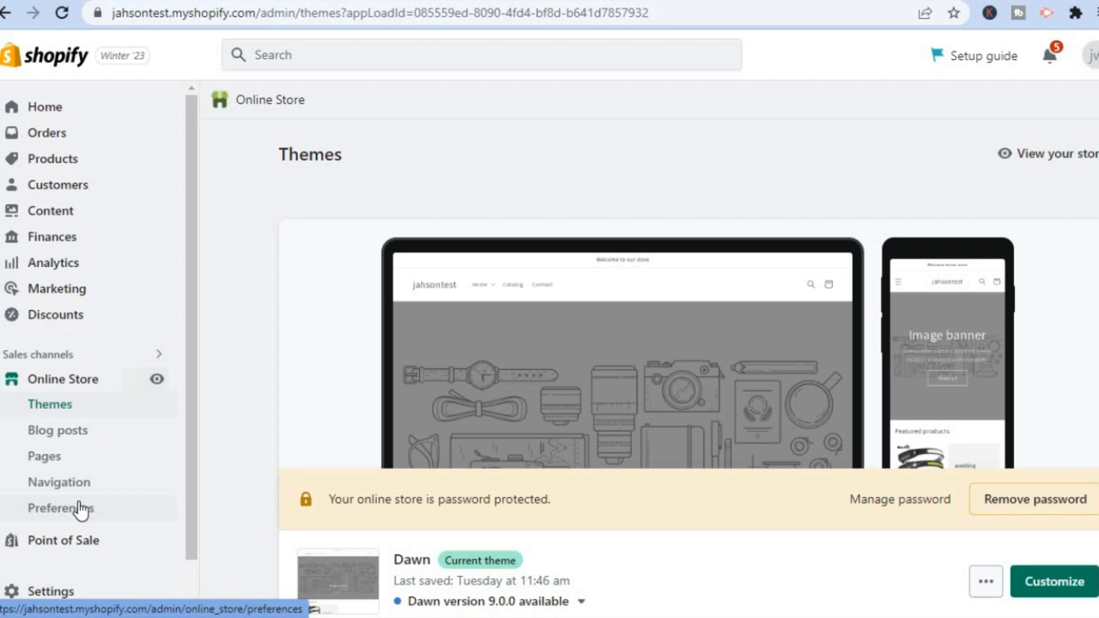
{"action": "left_click", "coordinate": [80, 509]}
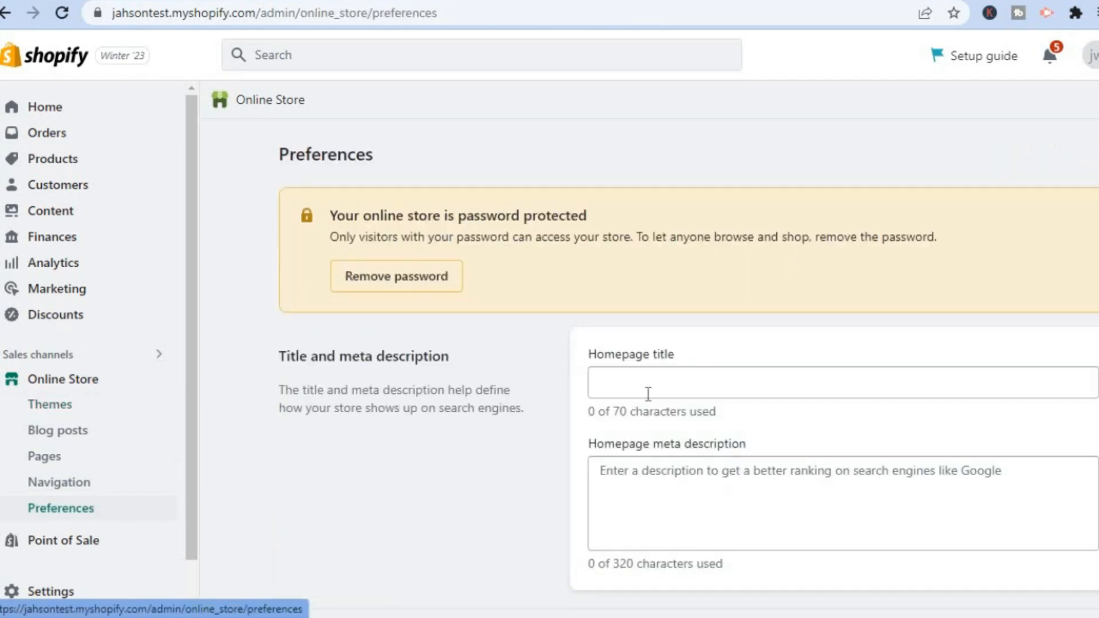
{"action": "scroll", "coordinate": [1058, 317], "scroll_direction": "down", "scroll_amount": 13}
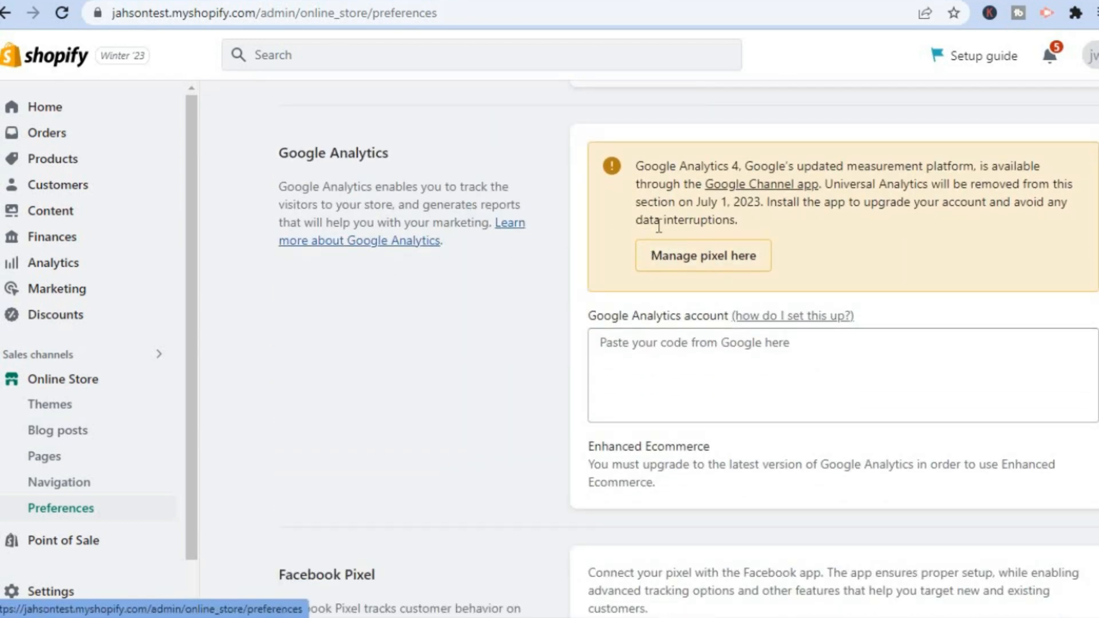
{"action": "left_click", "coordinate": [645, 357]}
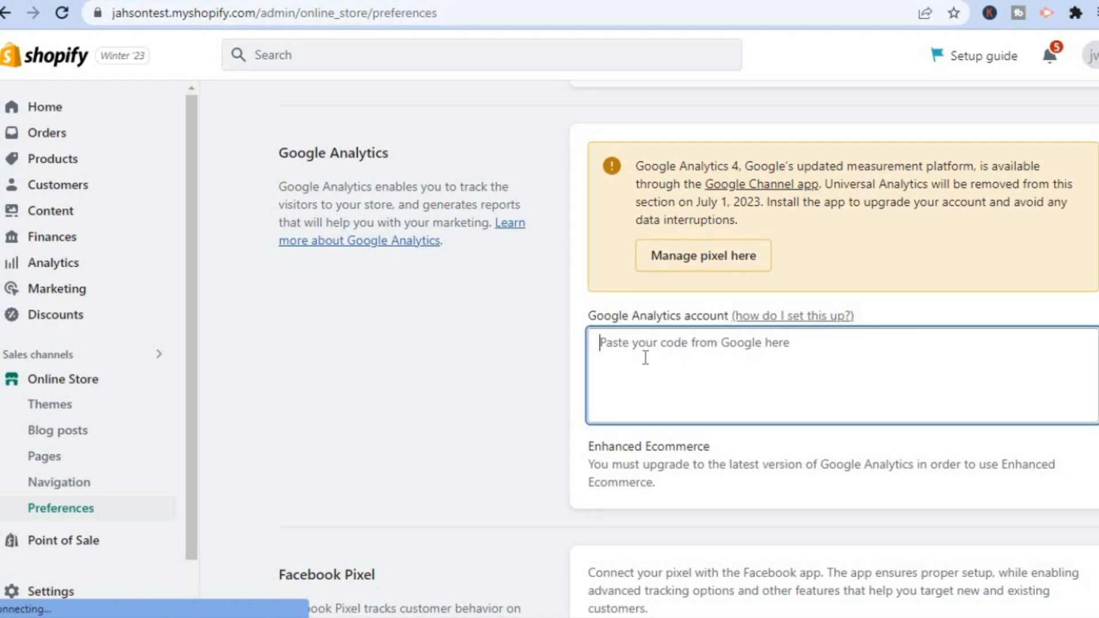
{"action": "left_click", "coordinate": [537, 376]}
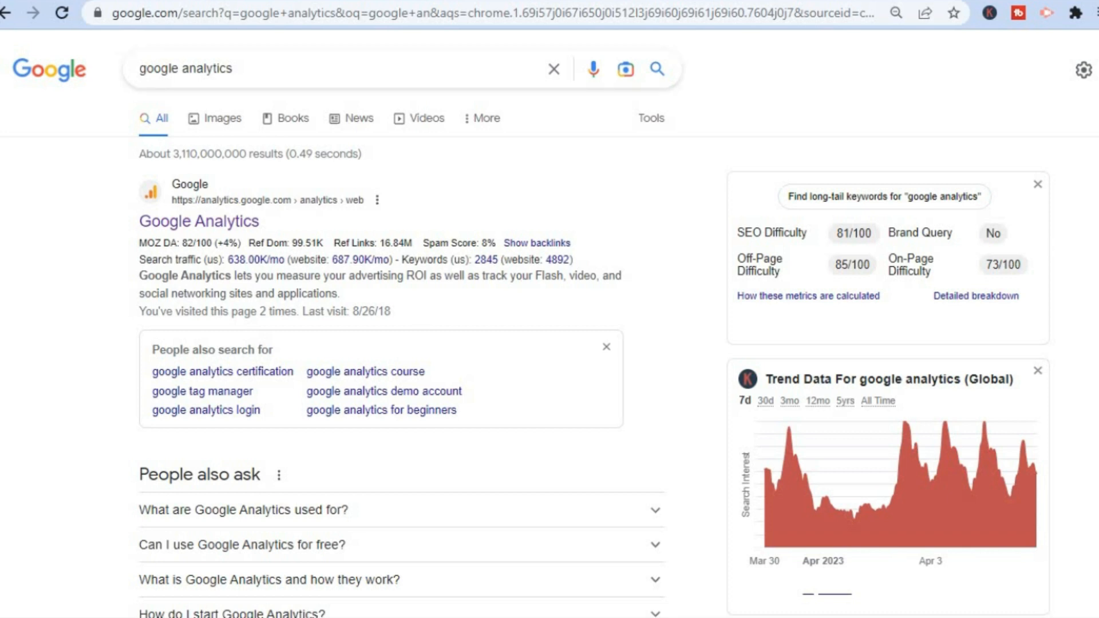
- Examine the Google search results for "google analytics", including the answer on what Google Analytics is used for
{"action": "scroll", "coordinate": [549, 344], "scroll_direction": "down", "scroll_amount": 4}
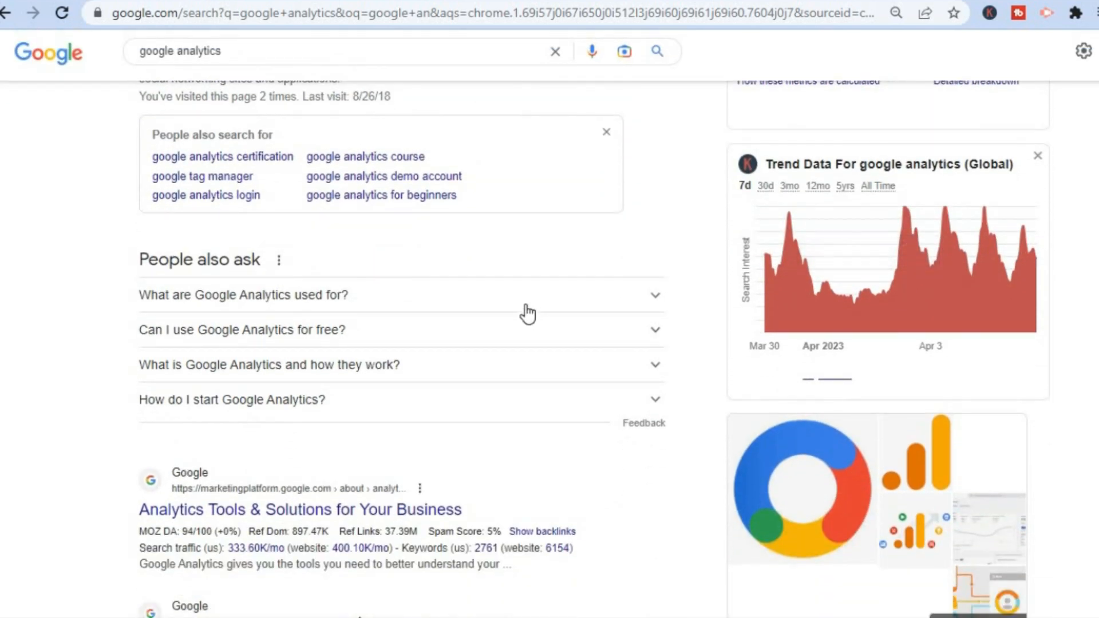
{"action": "left_click", "coordinate": [525, 304]}
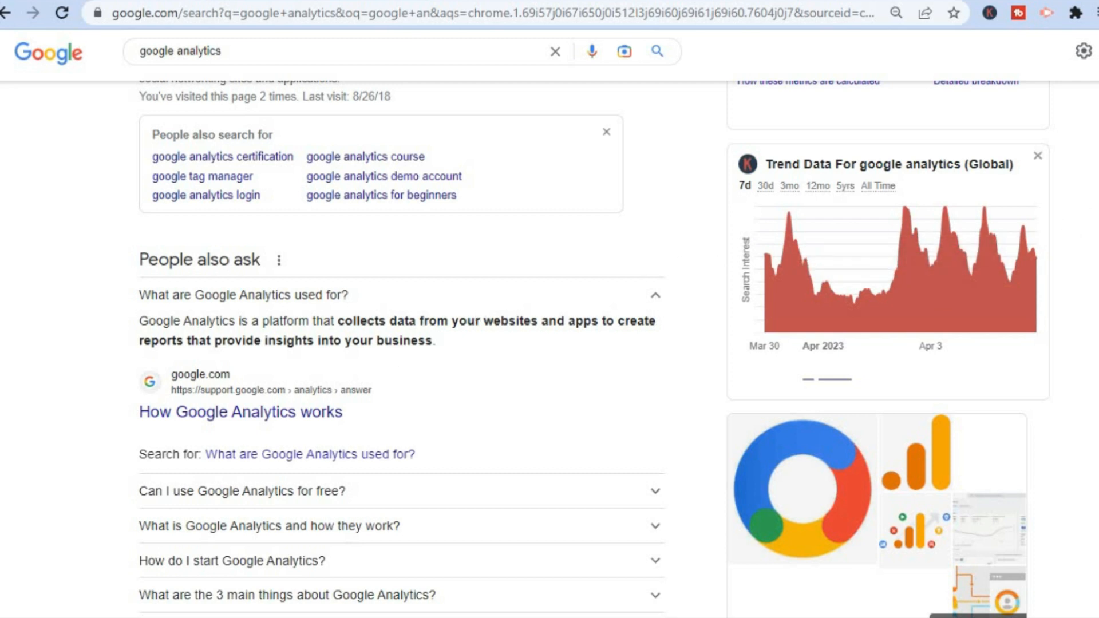
{"action": "scroll", "coordinate": [550, 343], "scroll_direction": "up", "scroll_amount": 3}
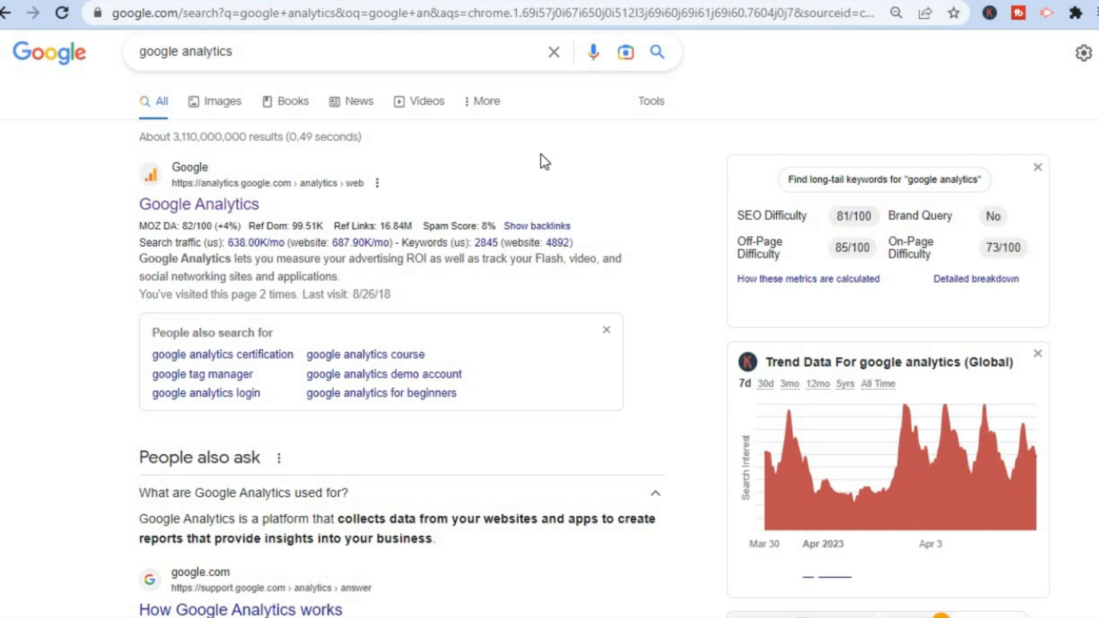
- Switch to Google Analytics and start a new account named "shopify store" in the admin area
{"action": "left_click", "coordinate": [518, 0]}
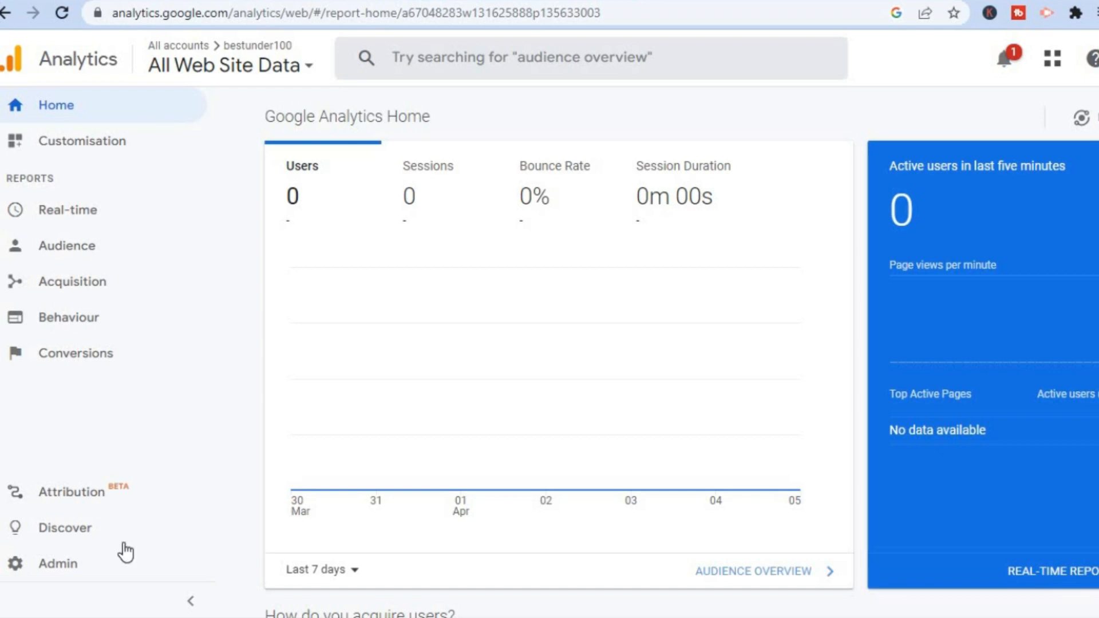
{"action": "left_click", "coordinate": [71, 571]}
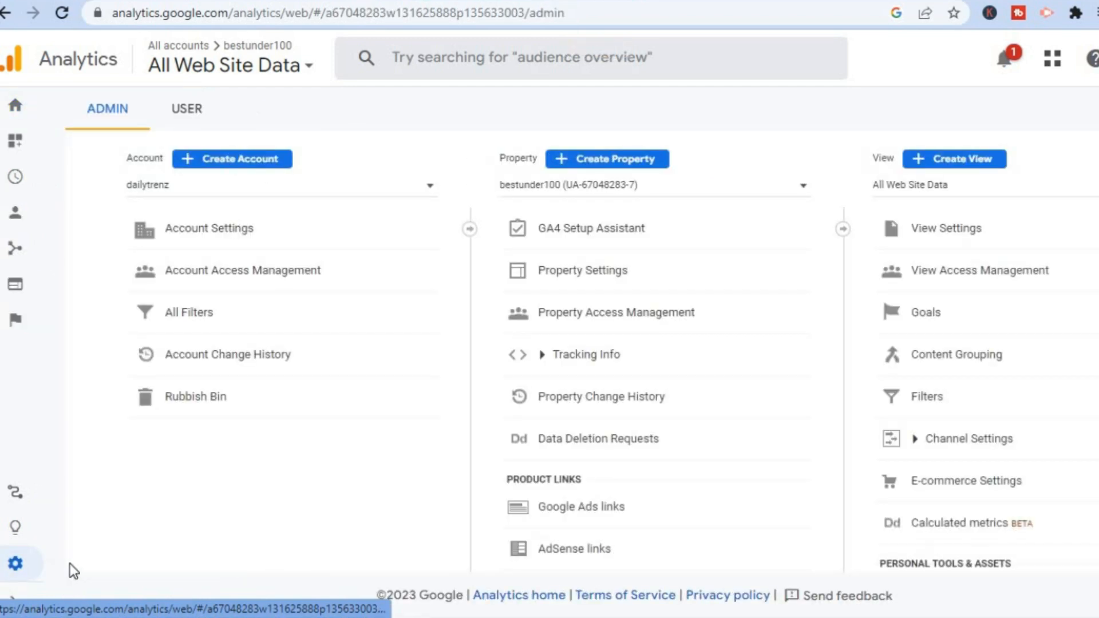
{"action": "left_click", "coordinate": [257, 162]}
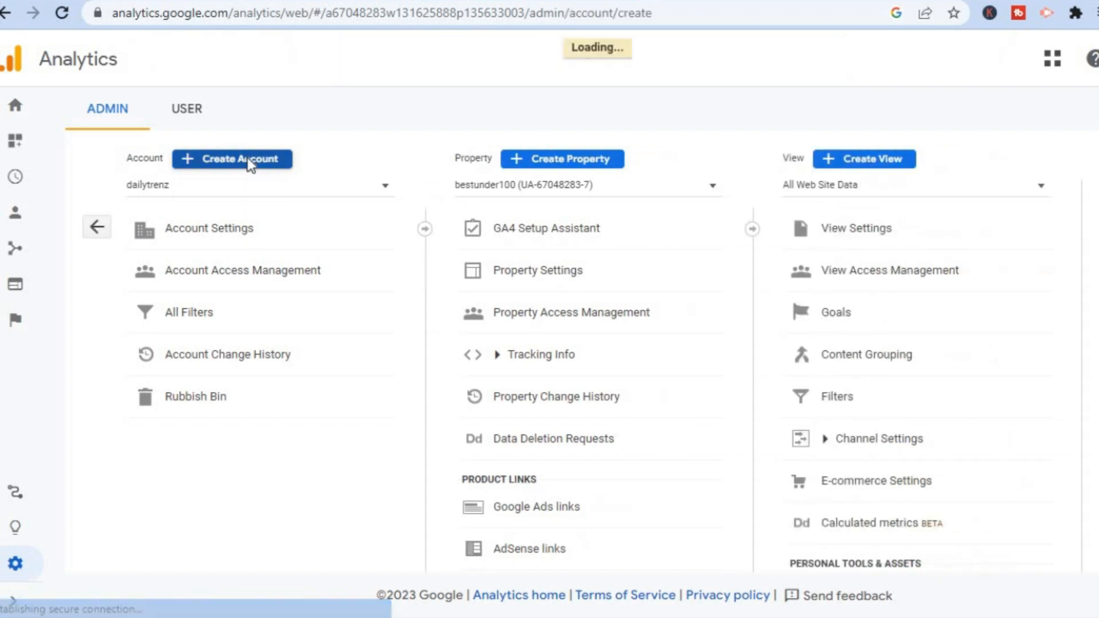
{"action": "left_click", "coordinate": [309, 343]}
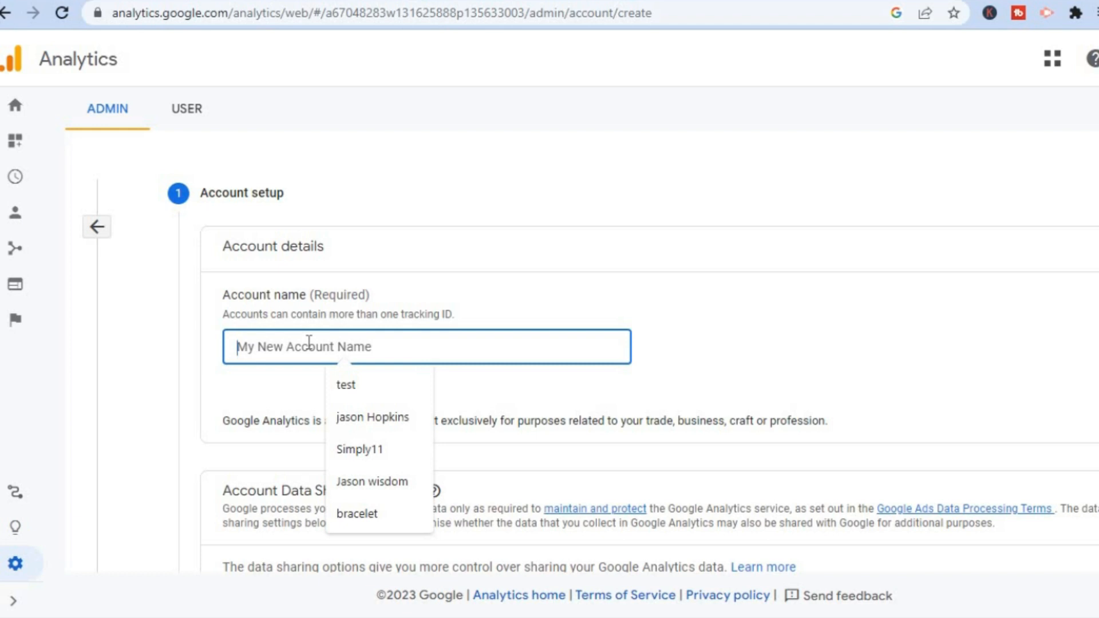
{"action": "type", "text": "sh"}
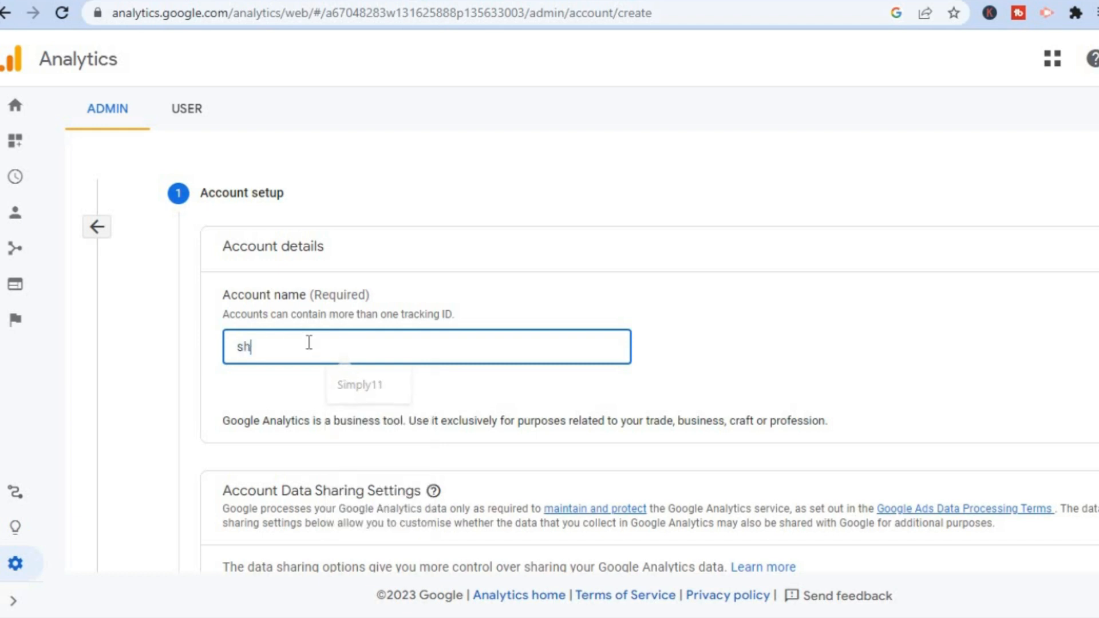
{"action": "type", "text": "opify"}
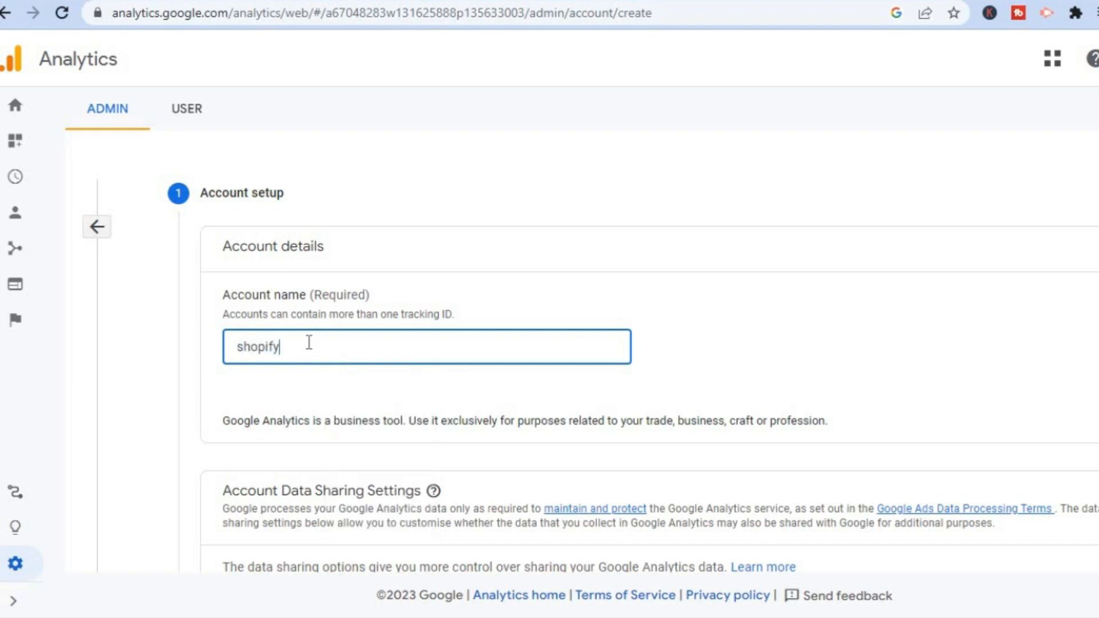
{"action": "type", "text": " store"}
- Review the account data sharing settings, keep the default selections and continue to the property setup
{"action": "scroll", "coordinate": [649, 358], "scroll_direction": "down", "scroll_amount": 4}
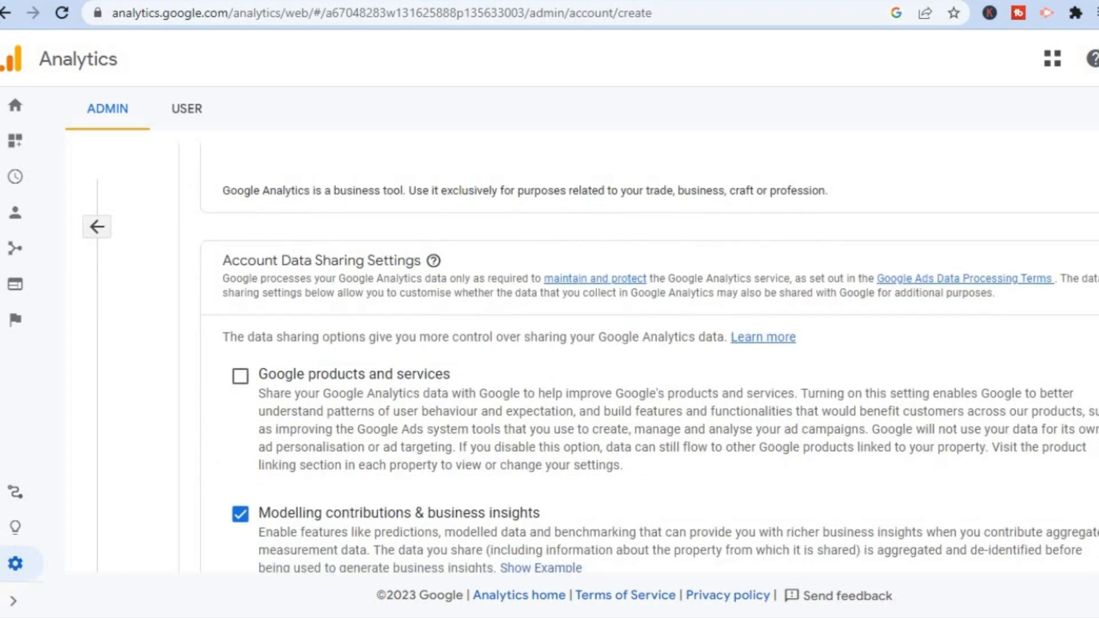
{"action": "scroll", "coordinate": [649, 359], "scroll_direction": "down", "scroll_amount": 3}
{"action": "scroll", "coordinate": [547, 436], "scroll_direction": "up", "scroll_amount": 2}
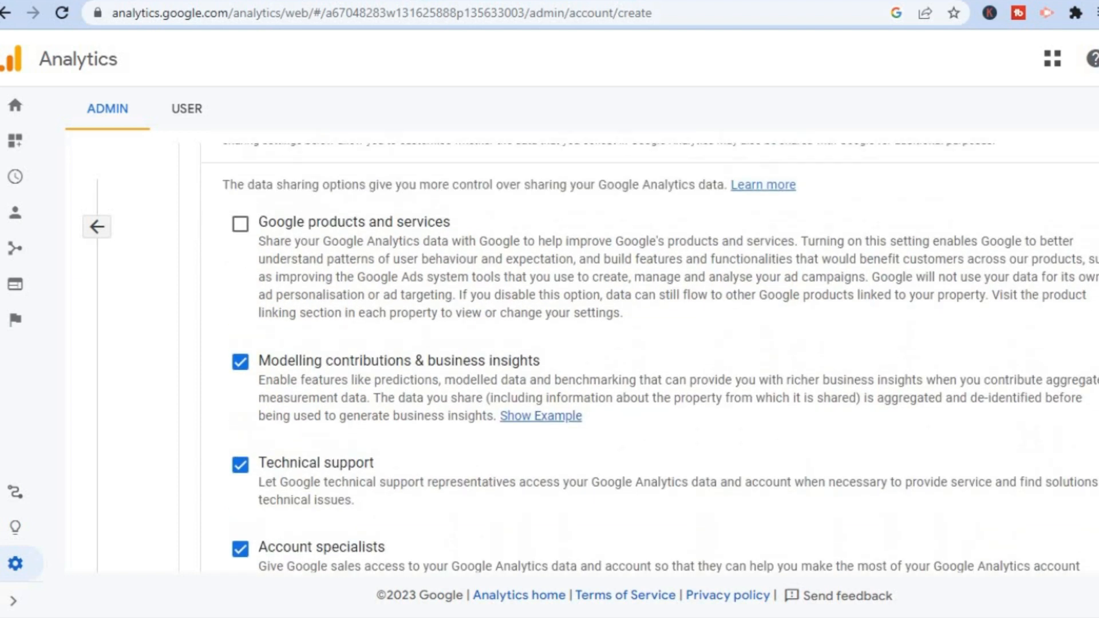
{"action": "scroll", "coordinate": [546, 436], "scroll_direction": "down", "scroll_amount": 2}
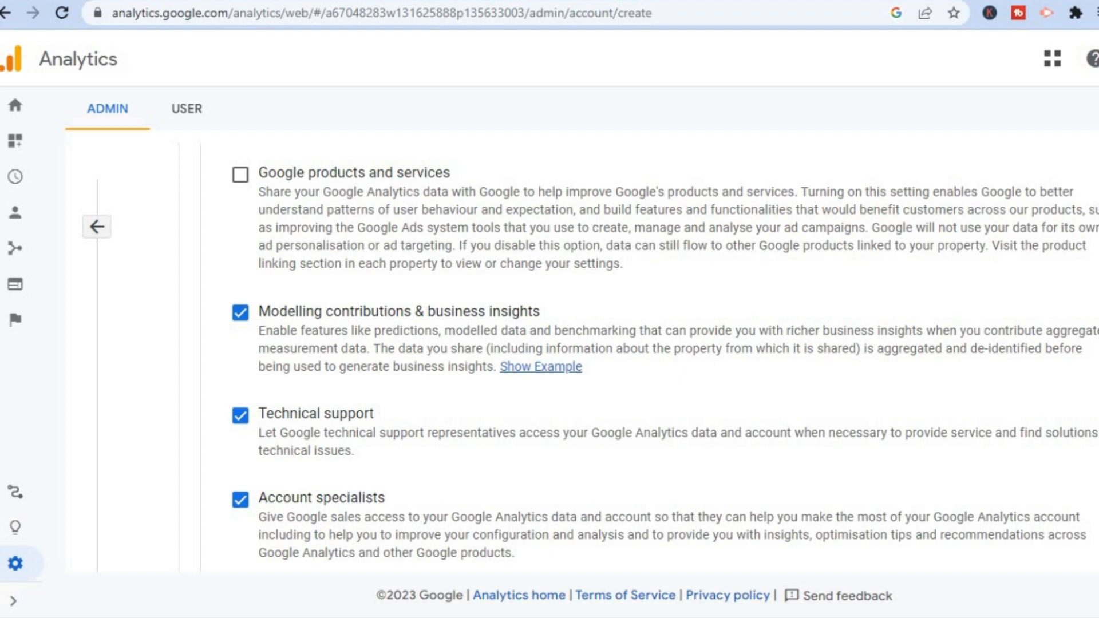
{"action": "scroll", "coordinate": [650, 357], "scroll_direction": "down", "scroll_amount": 3}
{"action": "scroll", "coordinate": [457, 290], "scroll_direction": "down", "scroll_amount": 1}
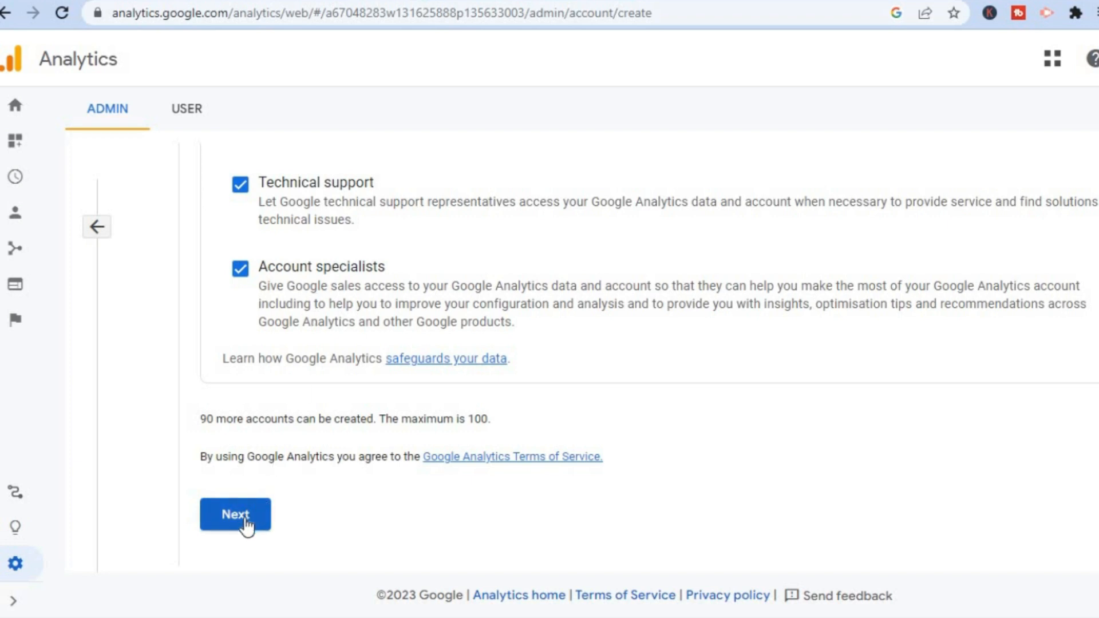
{"action": "left_click", "coordinate": [246, 522]}
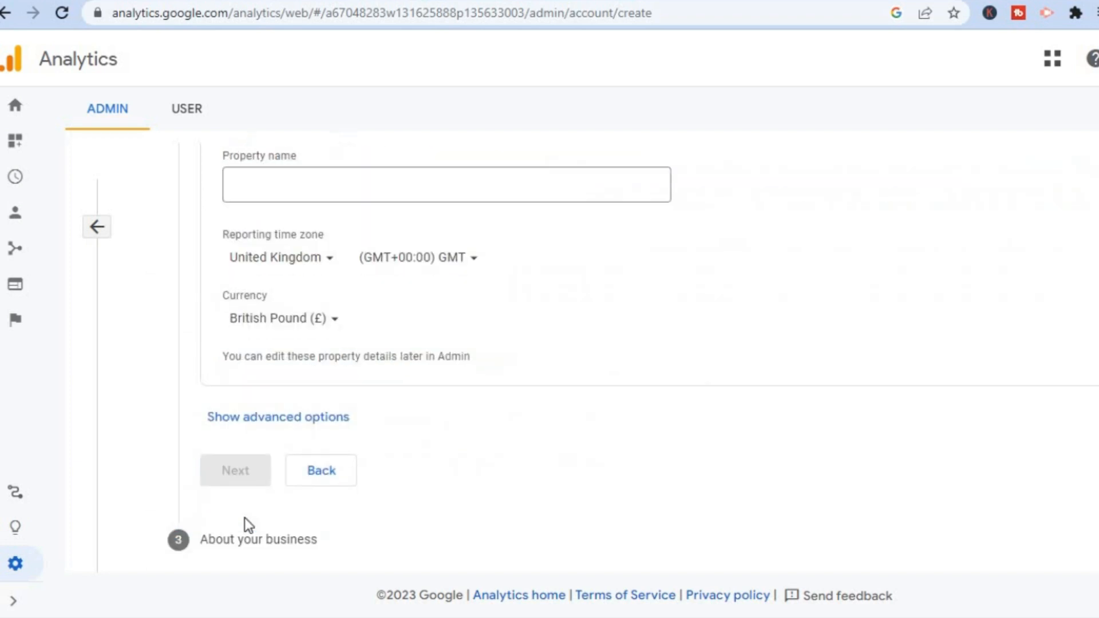
- Name the new property "jahson test"
{"action": "left_click", "coordinate": [381, 189]}
{"action": "left_click", "coordinate": [381, 189]}
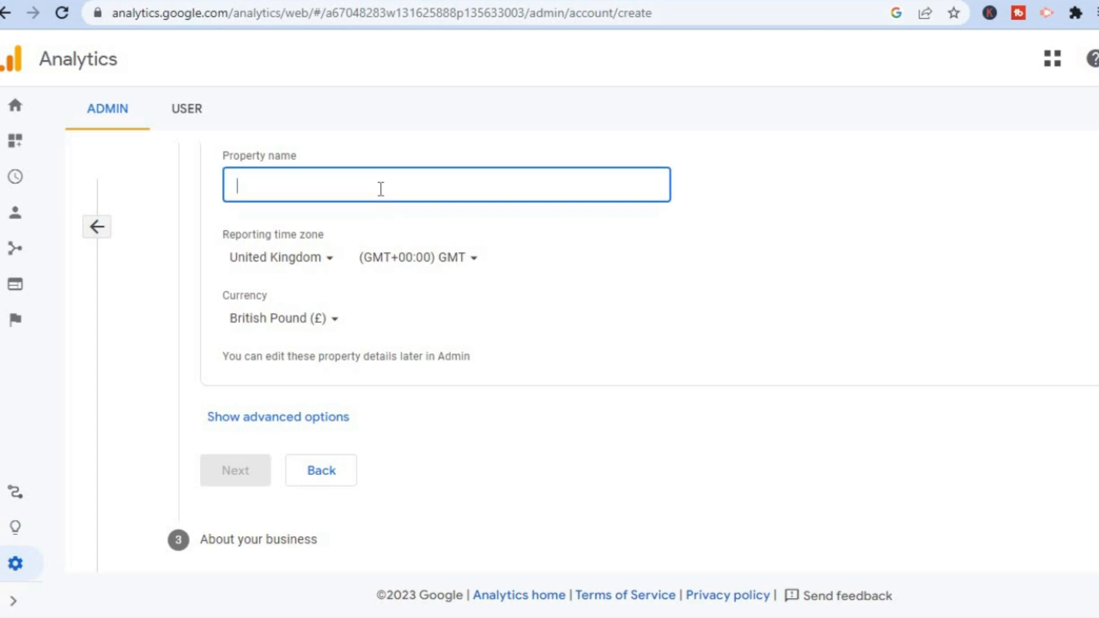
{"action": "type", "text": "jahs"}
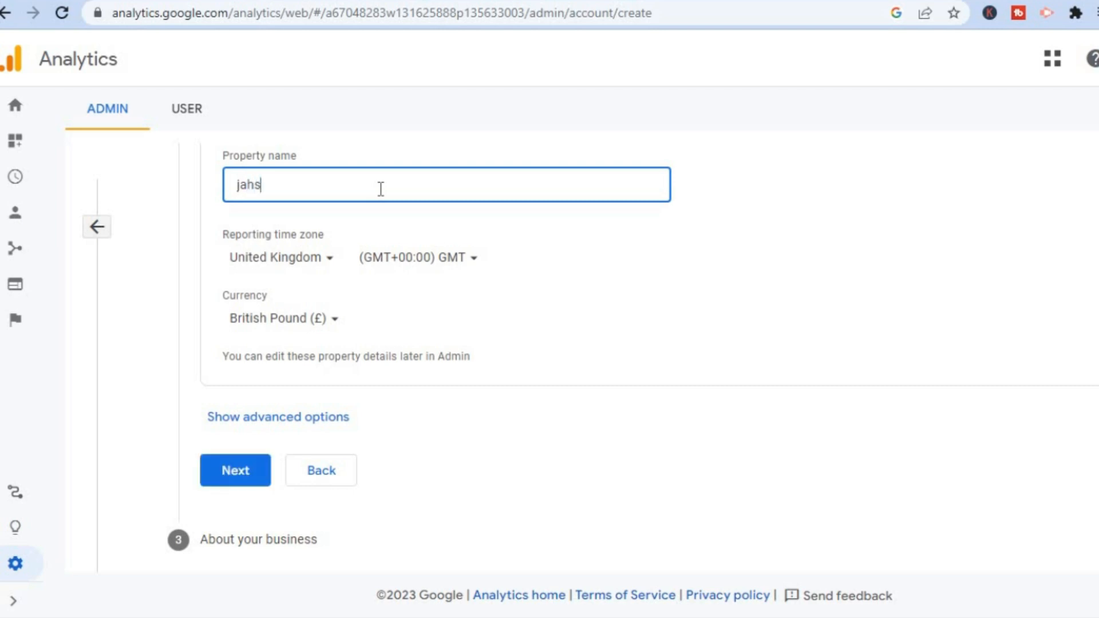
{"action": "type", "text": "on test"}
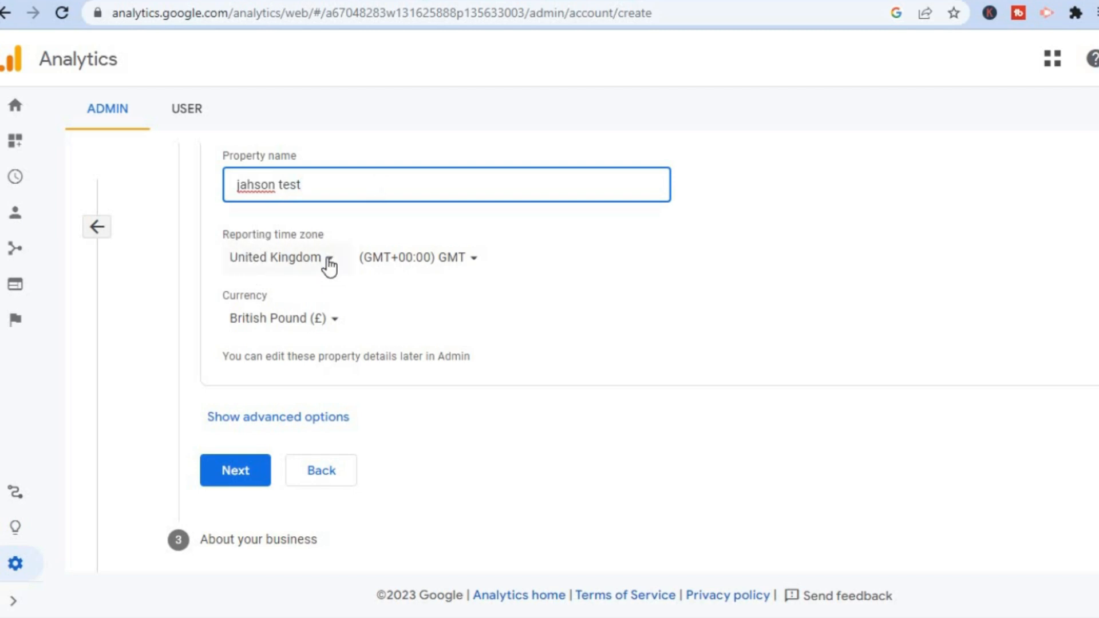
- Set the country of the property's reporting time zone to United States
{"action": "left_click", "coordinate": [328, 261]}
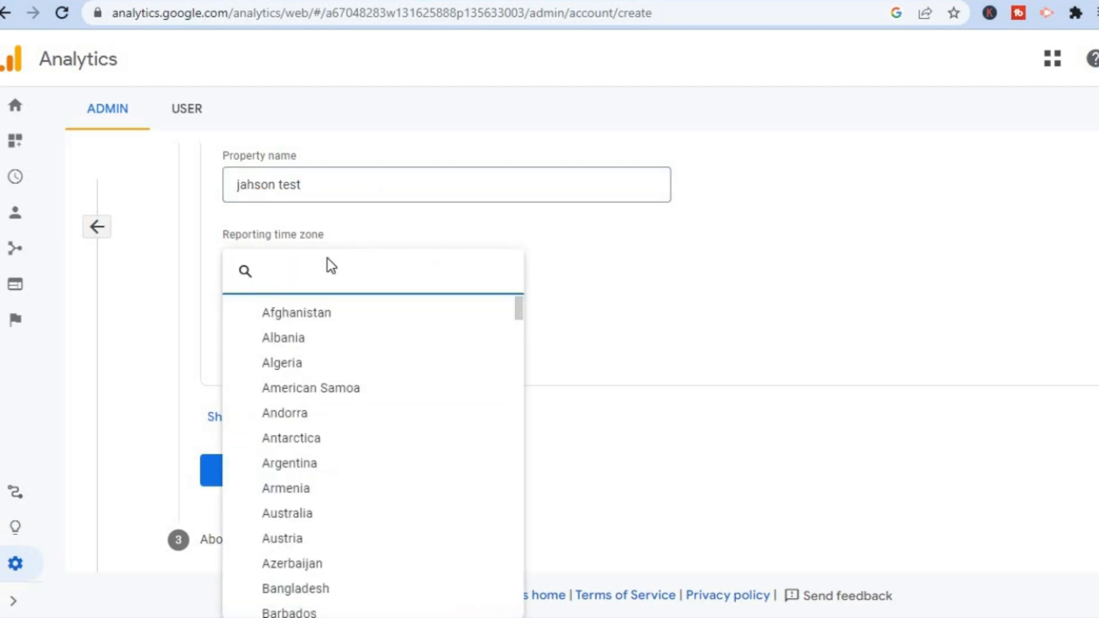
{"action": "type", "text": "uni"}
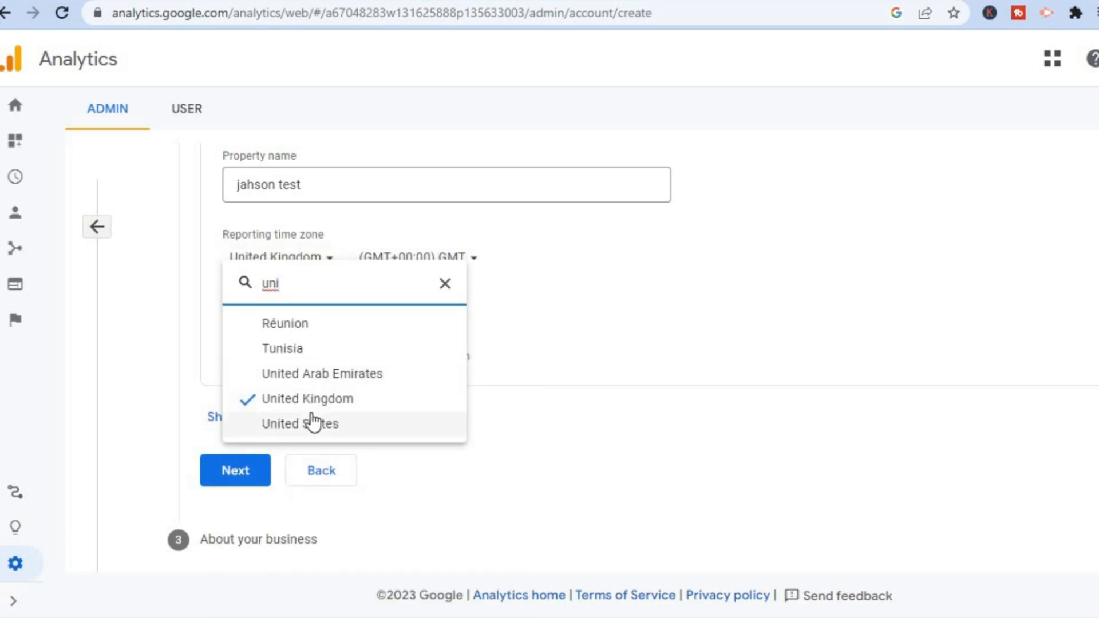
{"action": "left_click", "coordinate": [303, 430]}
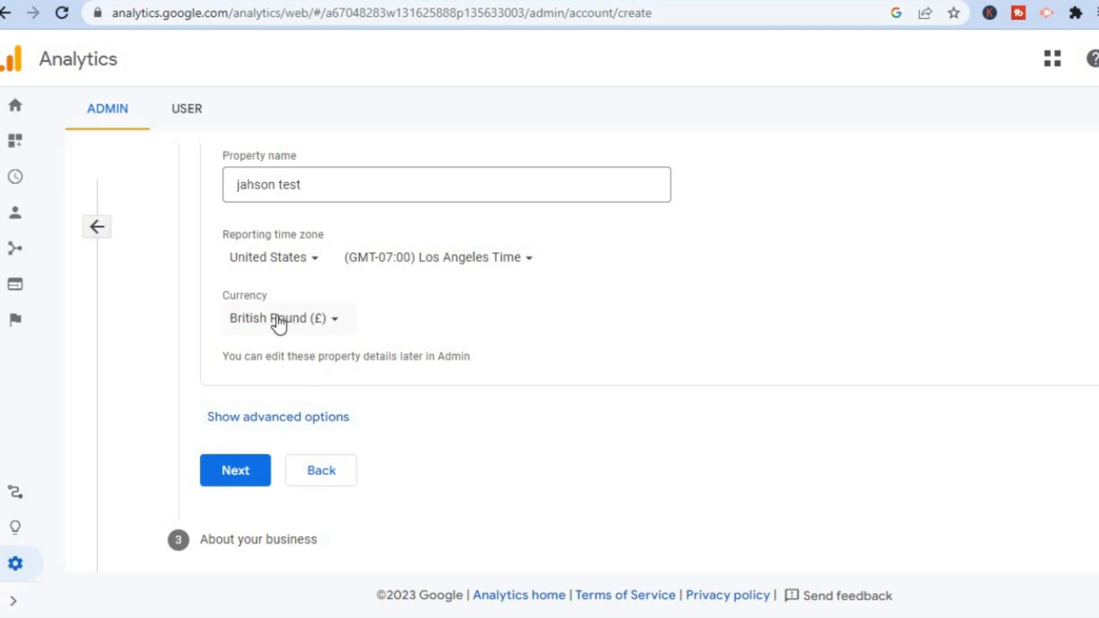
{"action": "left_click", "coordinate": [279, 324]}
{"action": "type", "text": "uni"}
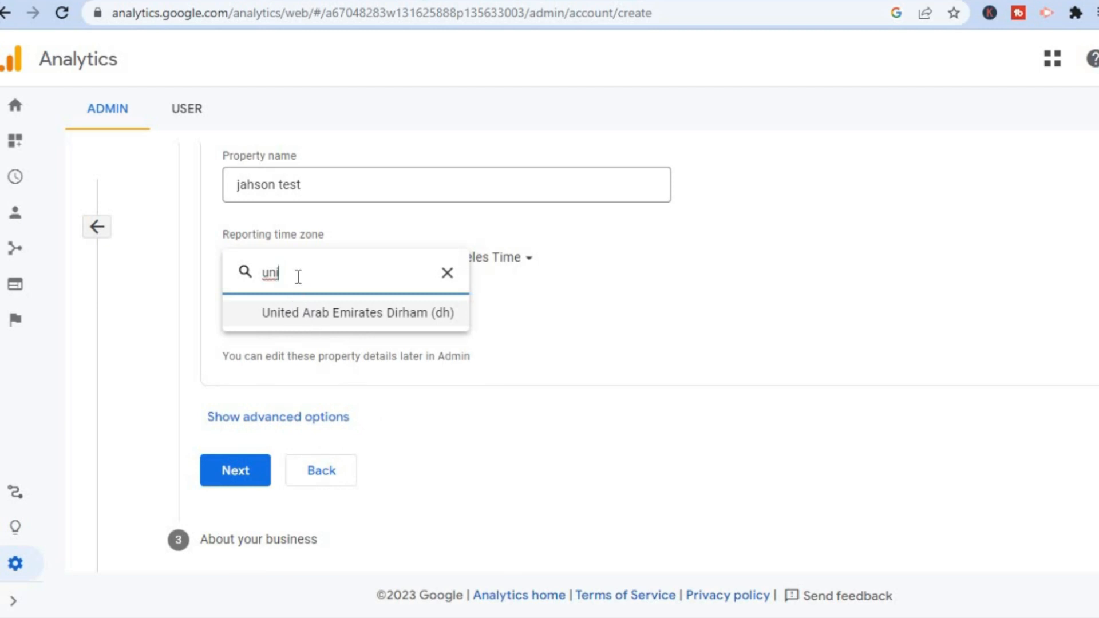
{"action": "key", "text": "BackSpace"}
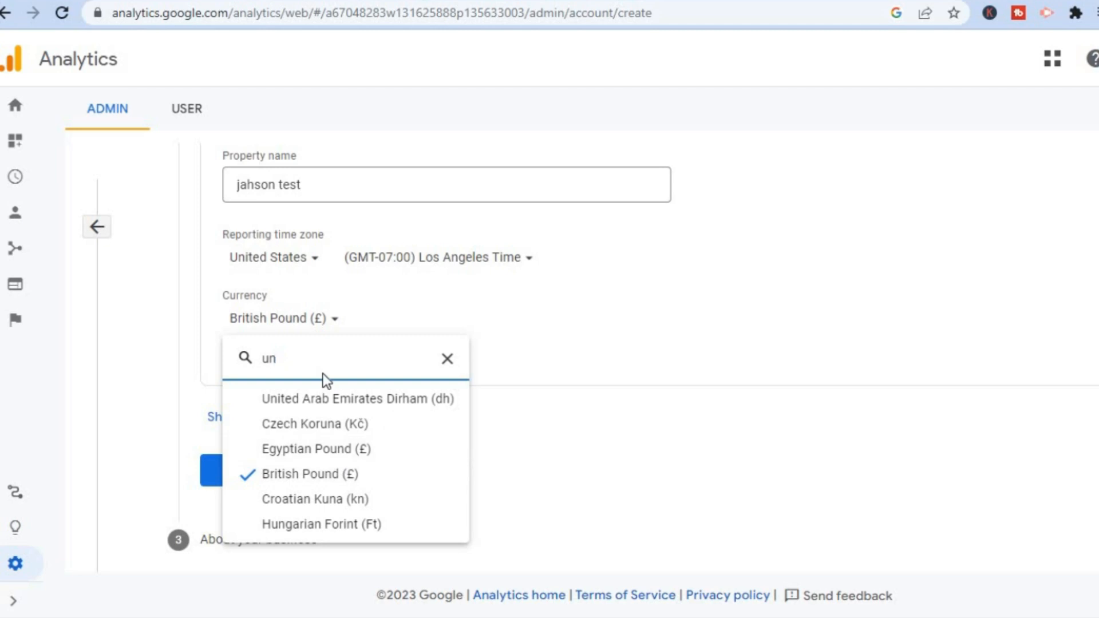
{"action": "left_click", "coordinate": [448, 359]}
{"action": "left_click", "coordinate": [603, 424]}
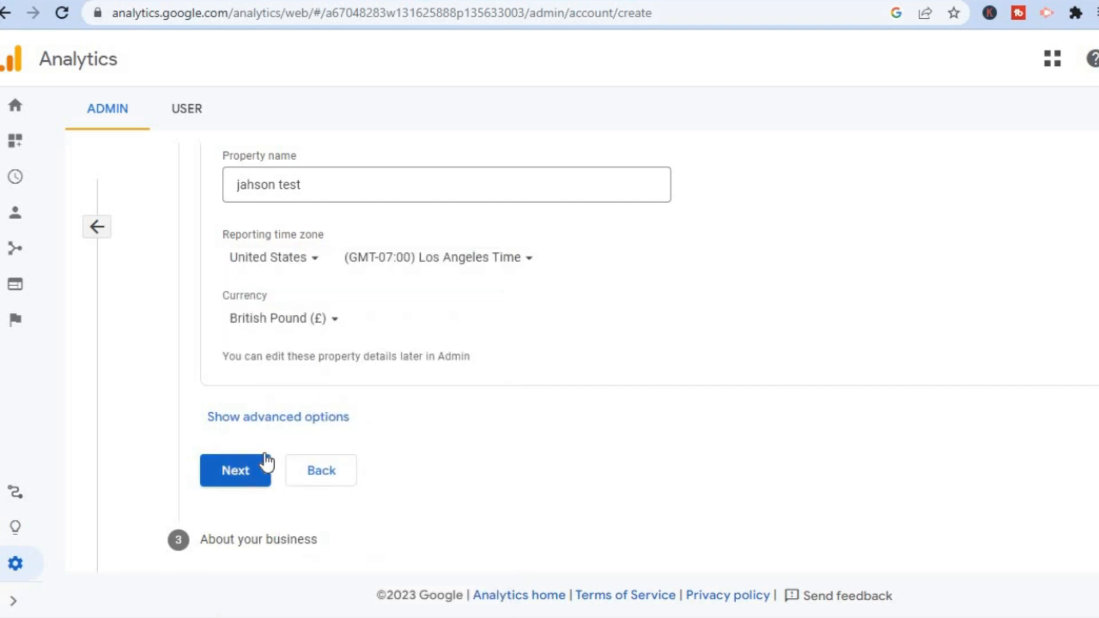
- Continue to the business information and set the industry category to Shopping
{"action": "left_click", "coordinate": [243, 473]}
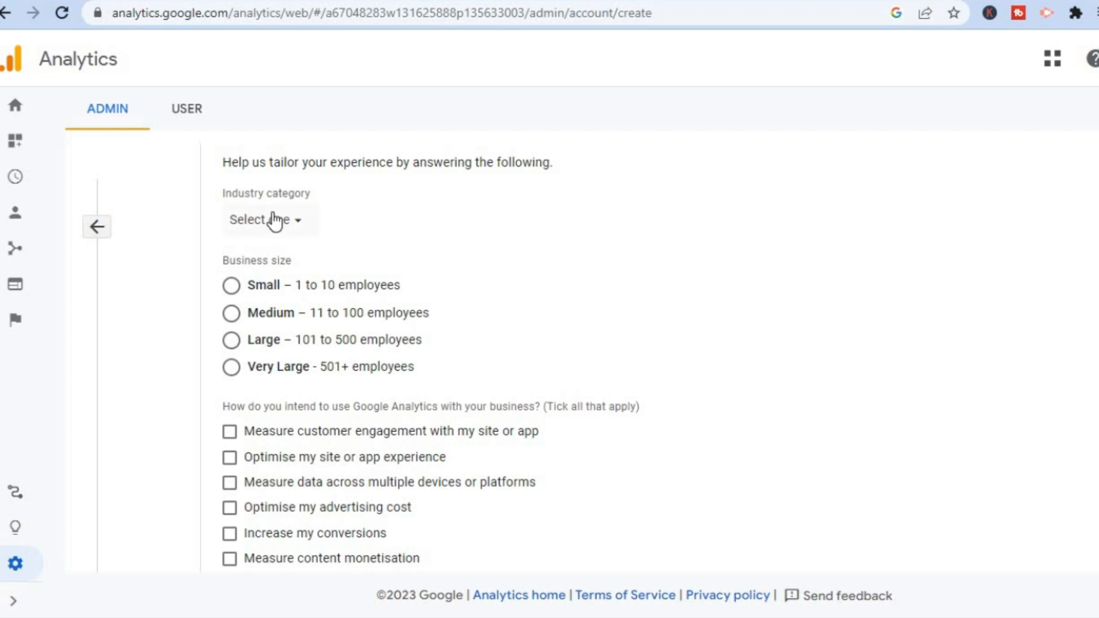
{"action": "left_click", "coordinate": [275, 221]}
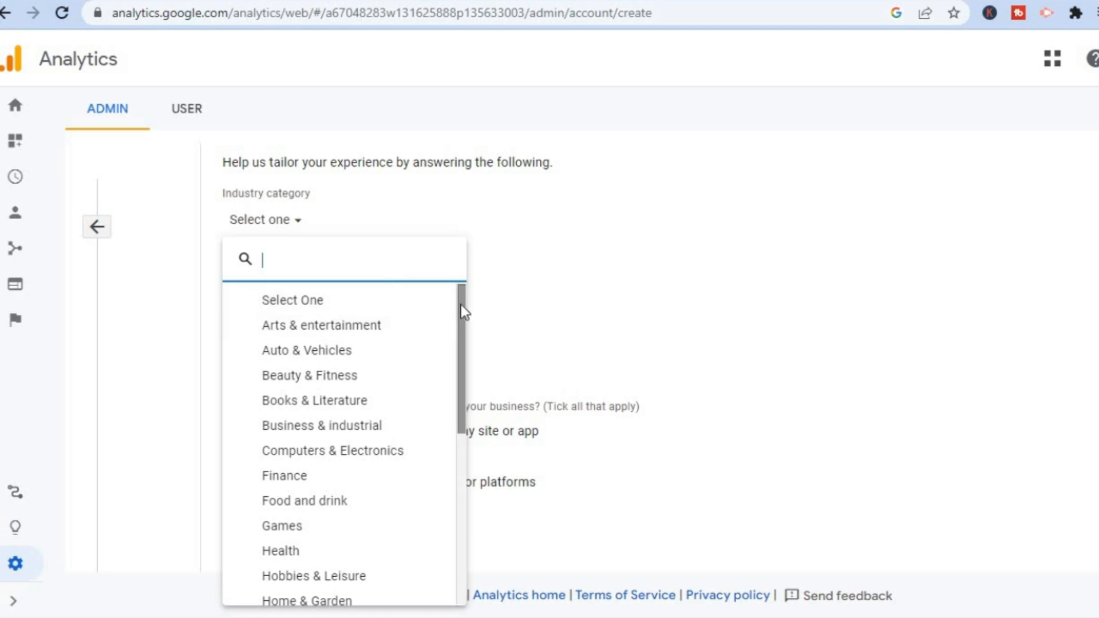
{"action": "scroll", "coordinate": [463, 312], "scroll_direction": "down", "scroll_amount": 2}
{"action": "left_click_drag", "start_coordinate": [463, 335], "coordinate": [463, 299]}
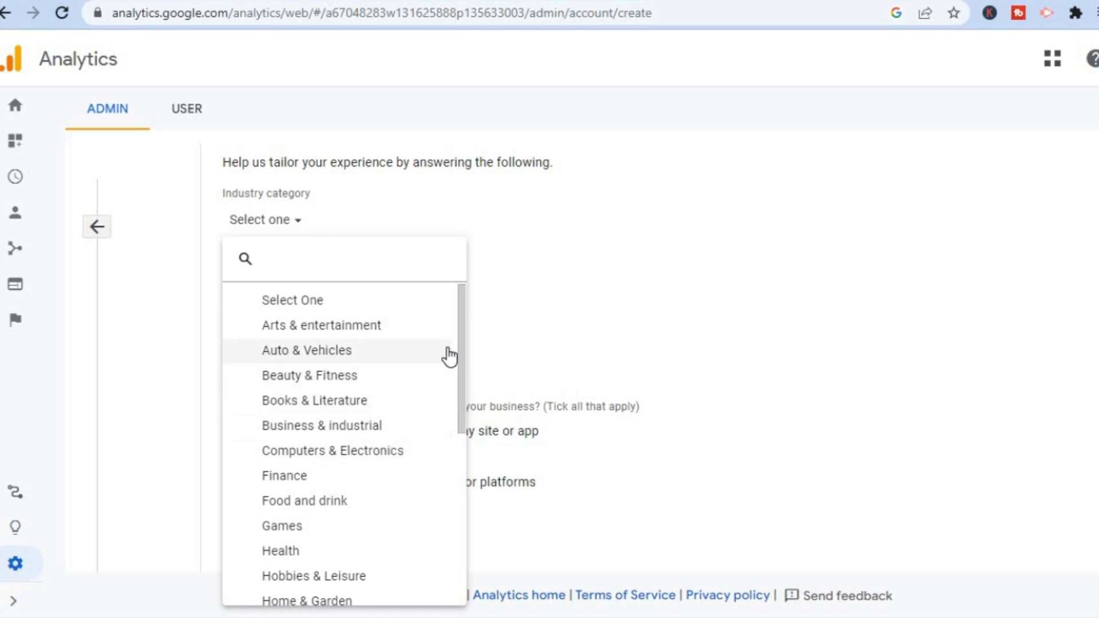
{"action": "left_click_drag", "start_coordinate": [464, 338], "coordinate": [460, 522]}
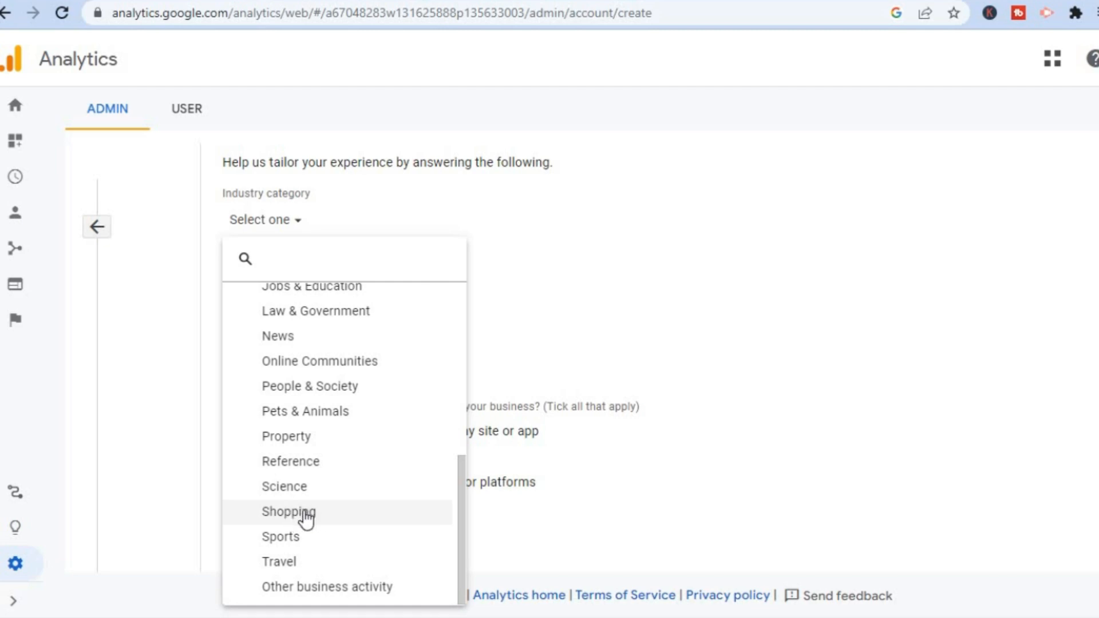
{"action": "left_click", "coordinate": [307, 519]}
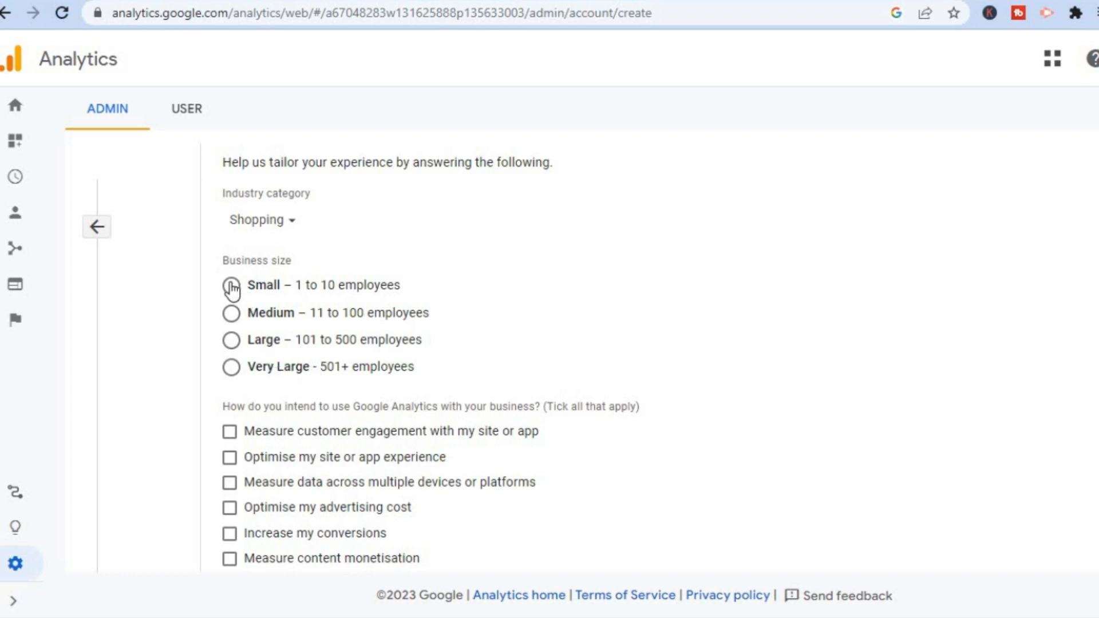
- Set the business size to Small and tick the first seven intended uses, from measuring customer engagement through analysing online sales
{"action": "left_click", "coordinate": [231, 286]}
{"action": "left_click", "coordinate": [228, 439]}
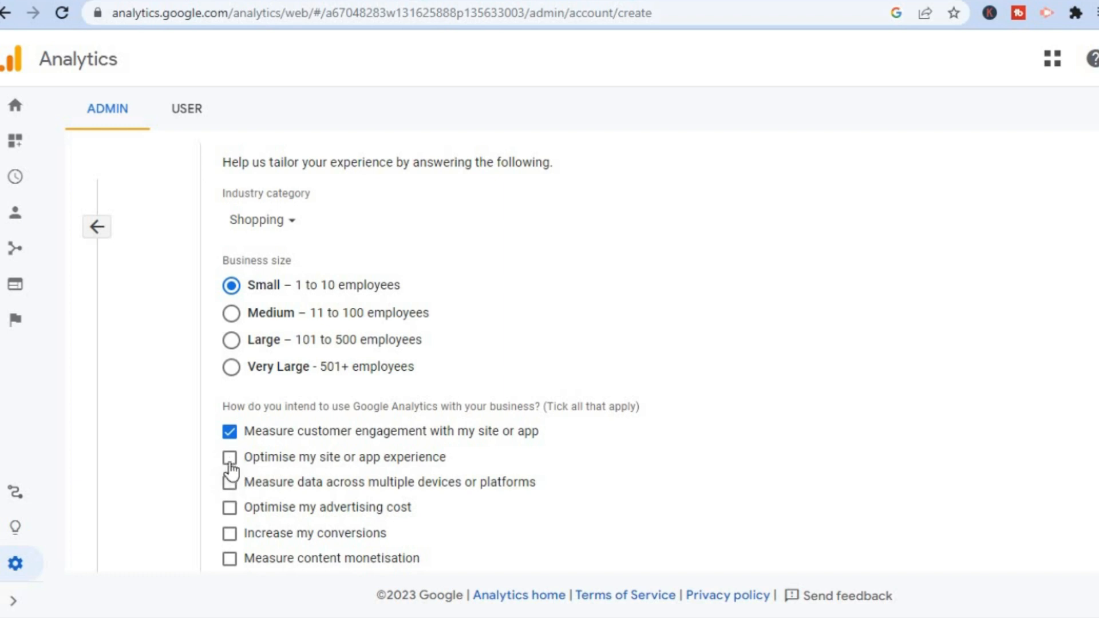
{"action": "left_click", "coordinate": [229, 463]}
{"action": "left_click", "coordinate": [232, 485]}
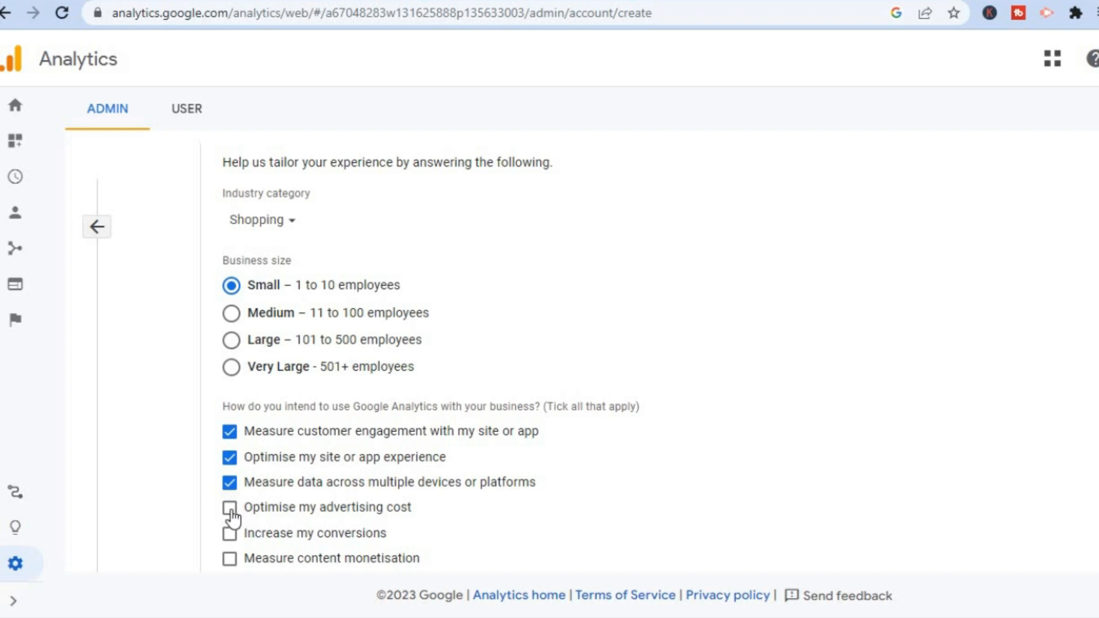
{"action": "left_click", "coordinate": [230, 509]}
{"action": "left_click", "coordinate": [231, 534]}
{"action": "left_click", "coordinate": [230, 560]}
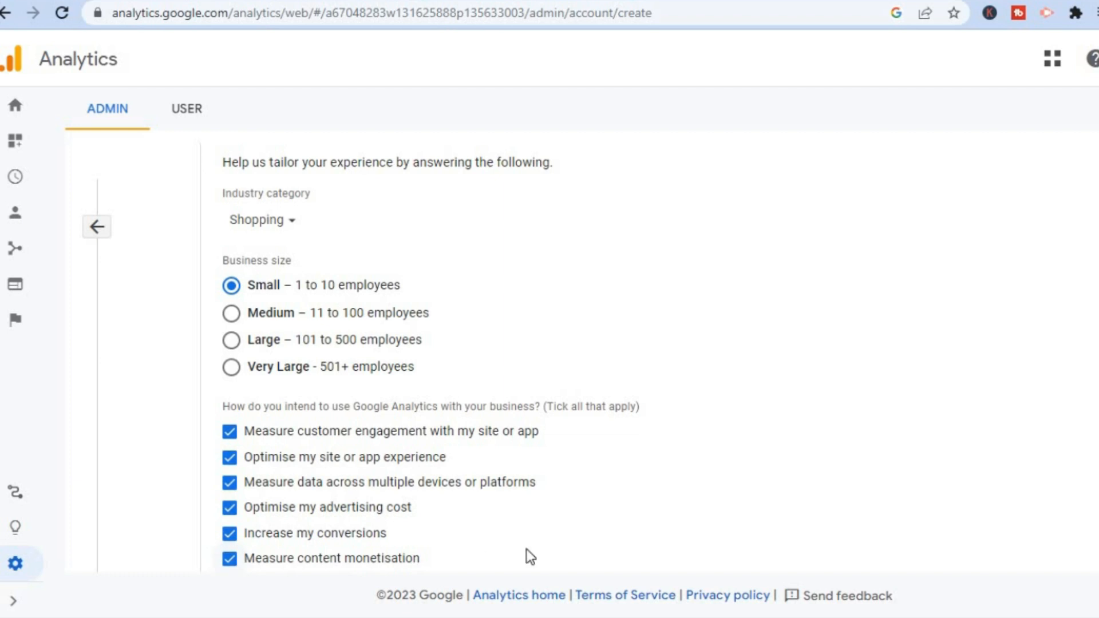
{"action": "scroll", "coordinate": [649, 358], "scroll_direction": "down", "scroll_amount": 3}
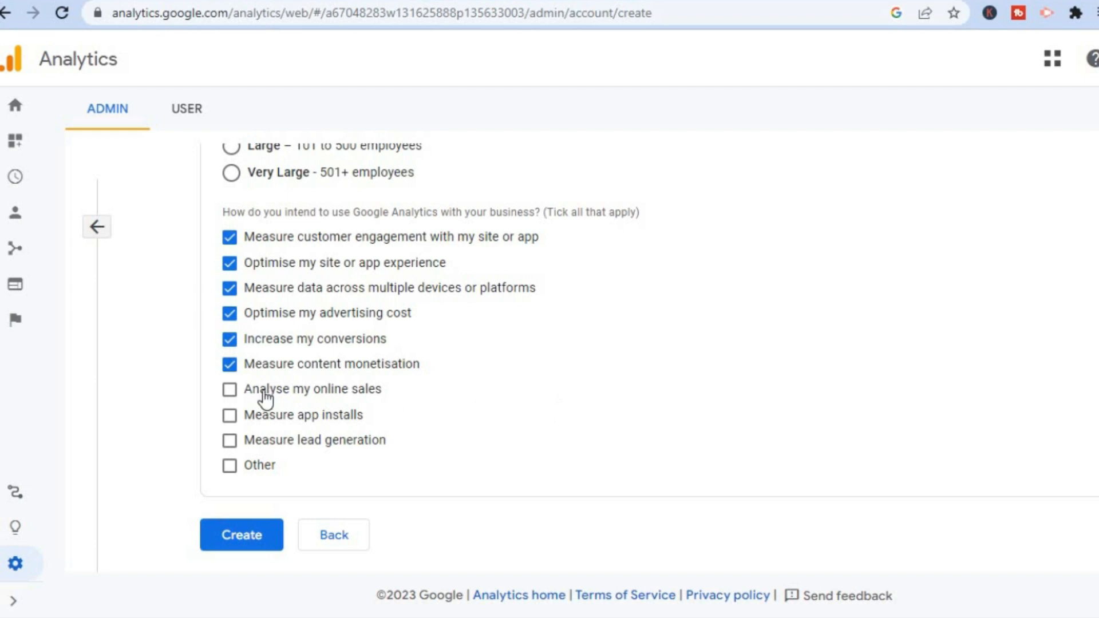
{"action": "left_click", "coordinate": [229, 390]}
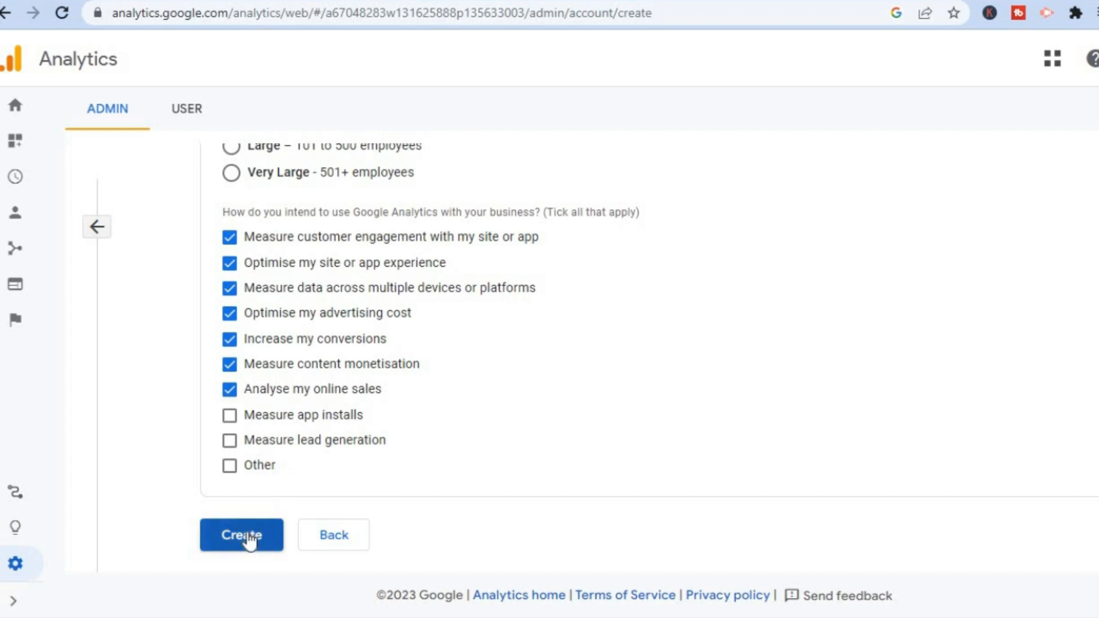
- Create the account, accepting the Terms of Service Agreement and the Data Processing Terms required by GDPR
{"action": "left_click", "coordinate": [247, 537]}
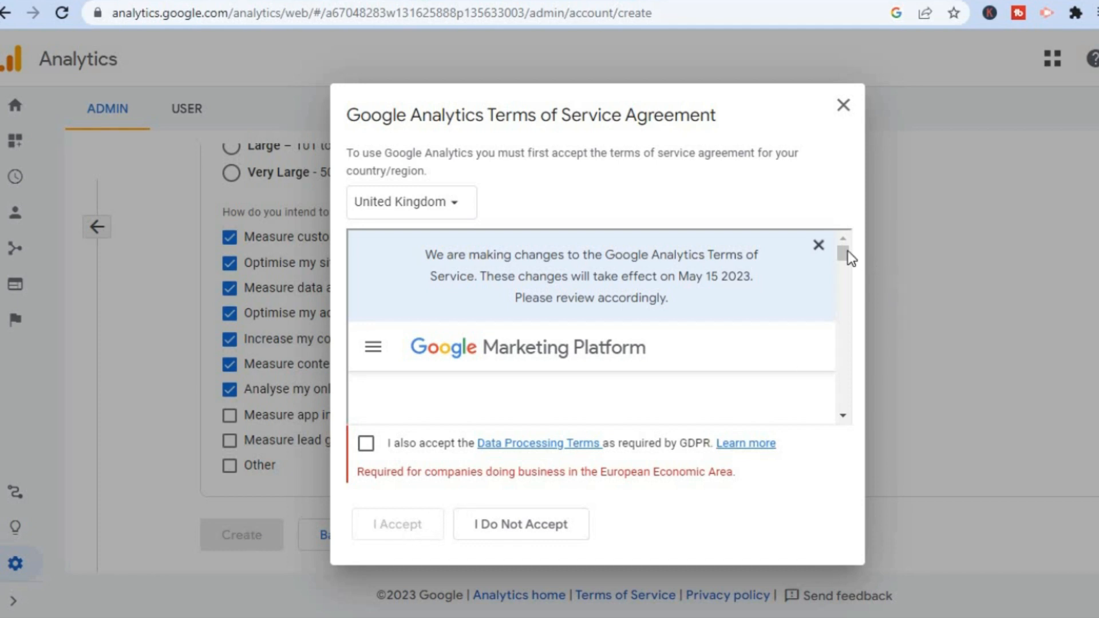
{"action": "scroll", "coordinate": [846, 255], "scroll_direction": "down", "scroll_amount": 10}
{"action": "scroll", "coordinate": [845, 423], "scroll_direction": "down", "scroll_amount": 10}
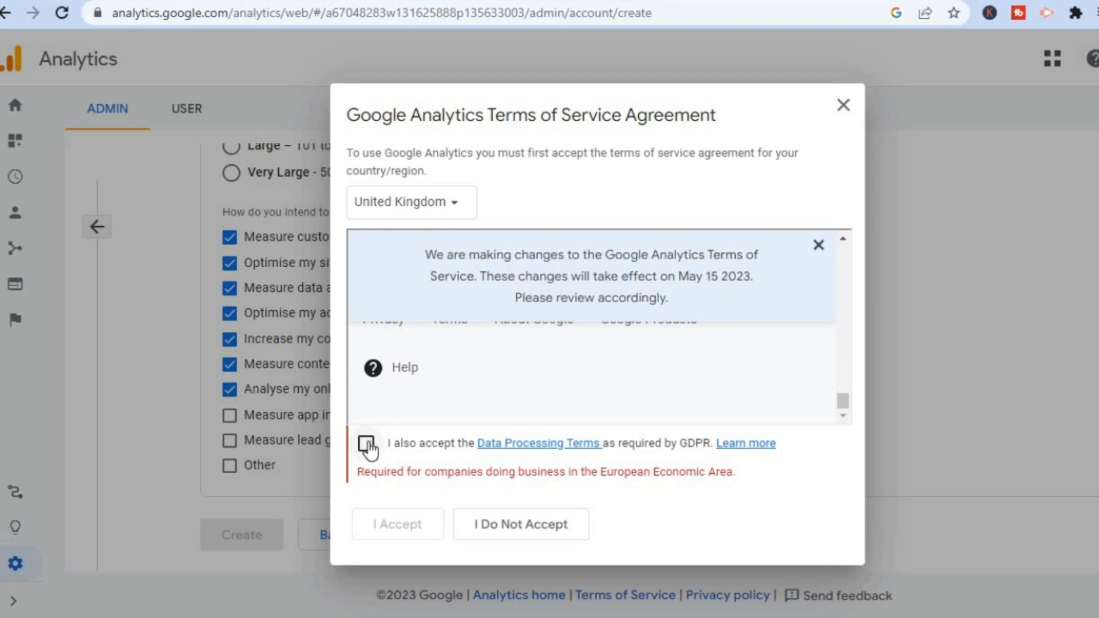
{"action": "left_click", "coordinate": [367, 443]}
{"action": "left_click", "coordinate": [395, 514]}
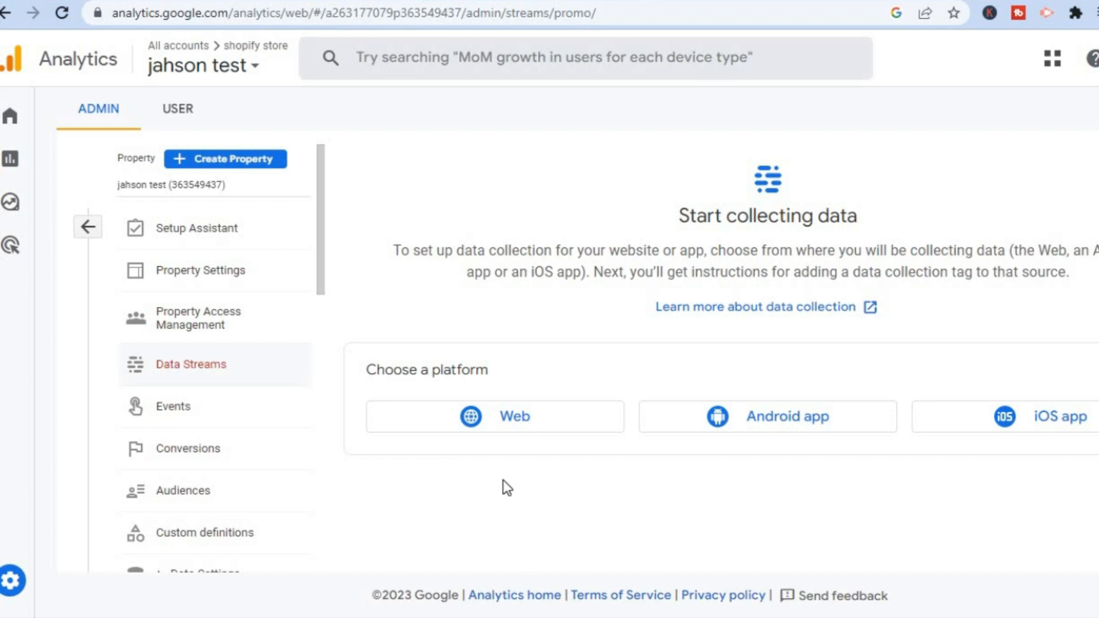
{"action": "left_click", "coordinate": [496, 421]}
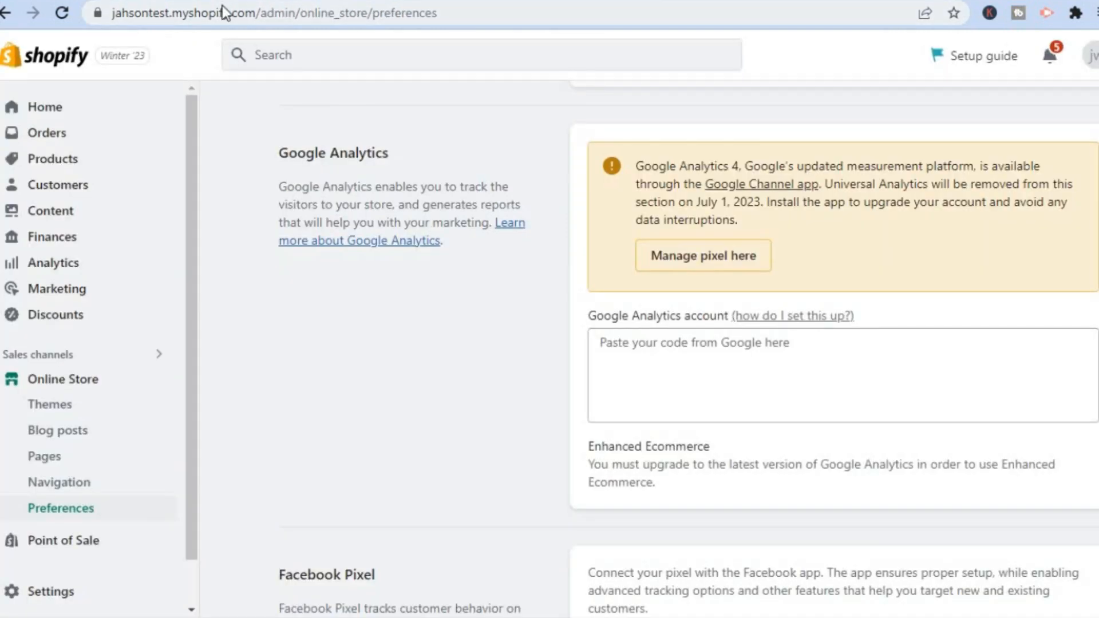
{"action": "left_click", "coordinate": [222, 6]}
{"action": "double_click", "coordinate": [222, 6]}
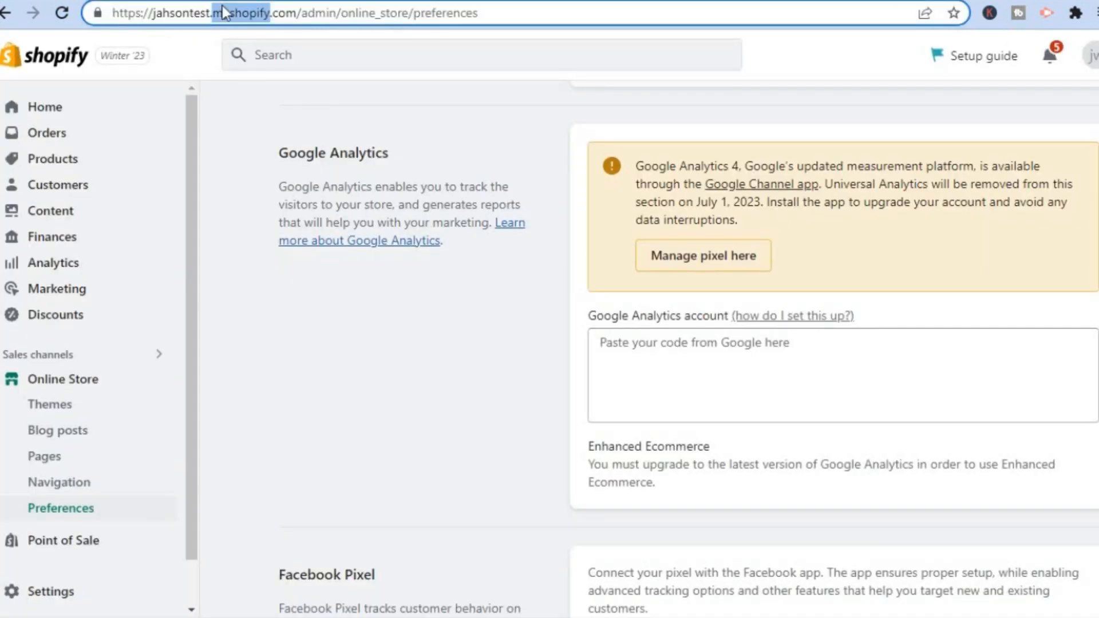
{"action": "left_click", "coordinate": [297, 13]}
{"action": "left_click_drag", "start_coordinate": [297, 13], "coordinate": [116, 12]}
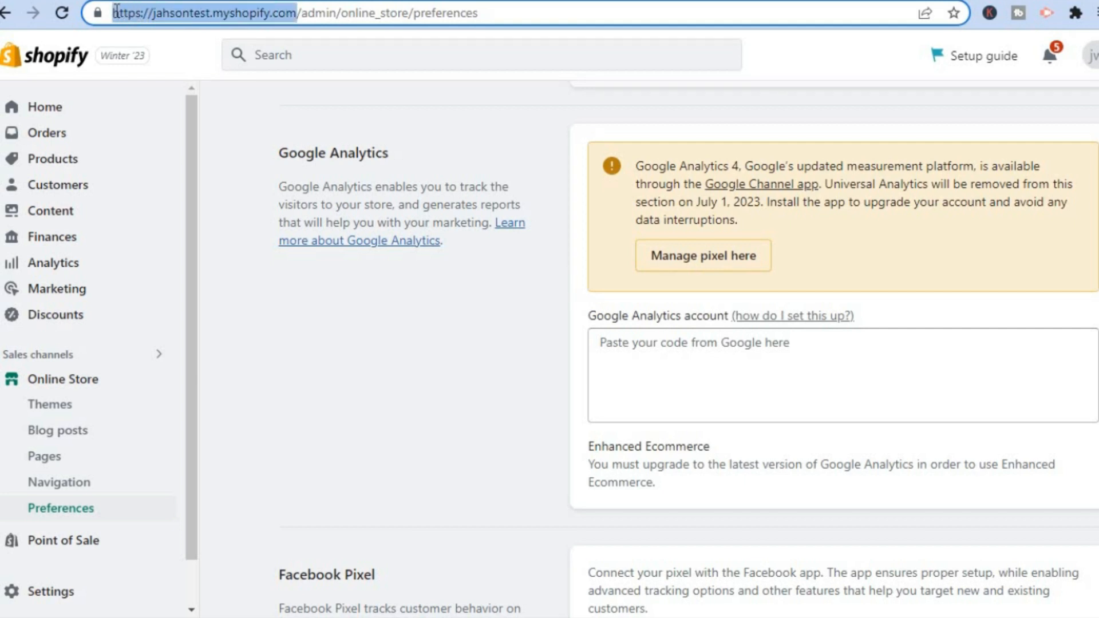
{"action": "right_click", "coordinate": [185, 15]}
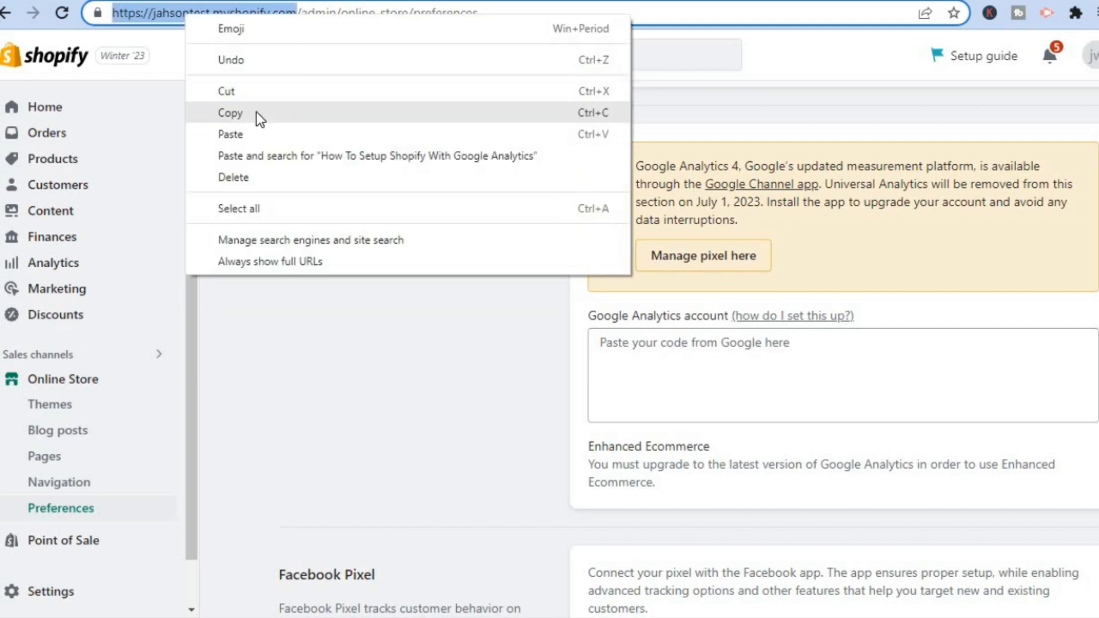
{"action": "left_click", "coordinate": [257, 112]}
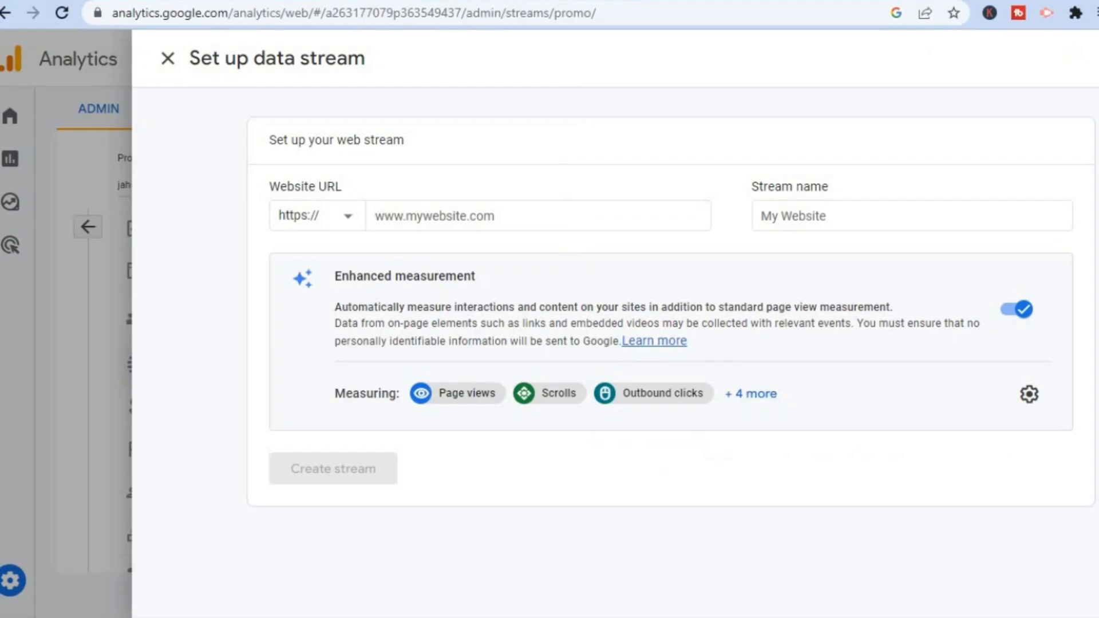
{"action": "left_click", "coordinate": [456, 216]}
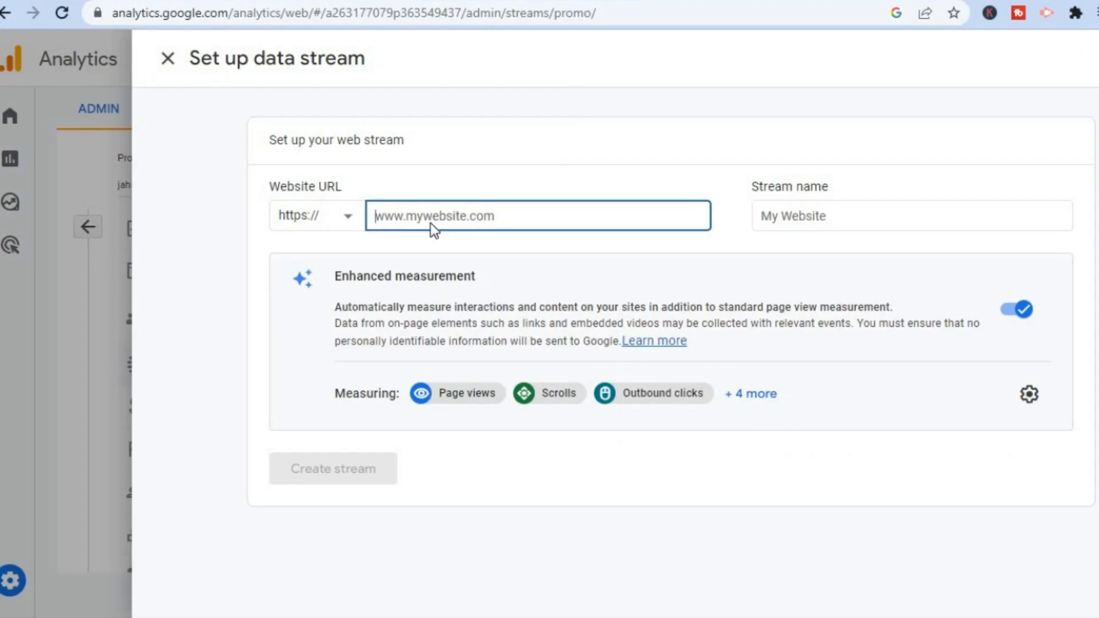
{"action": "right_click", "coordinate": [432, 222]}
{"action": "left_click", "coordinate": [490, 365]}
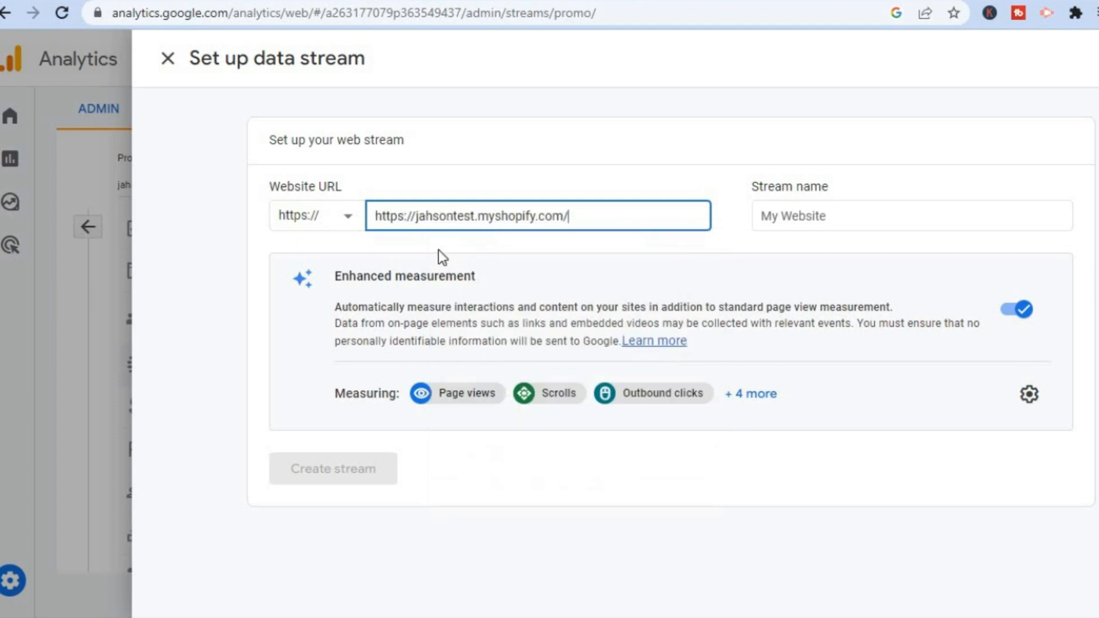
{"action": "left_click_drag", "start_coordinate": [418, 216], "coordinate": [371, 217]}
{"action": "key", "text": "BackSpace"}
- Name the stream "jahson test" and create it
{"action": "left_click", "coordinate": [802, 218]}
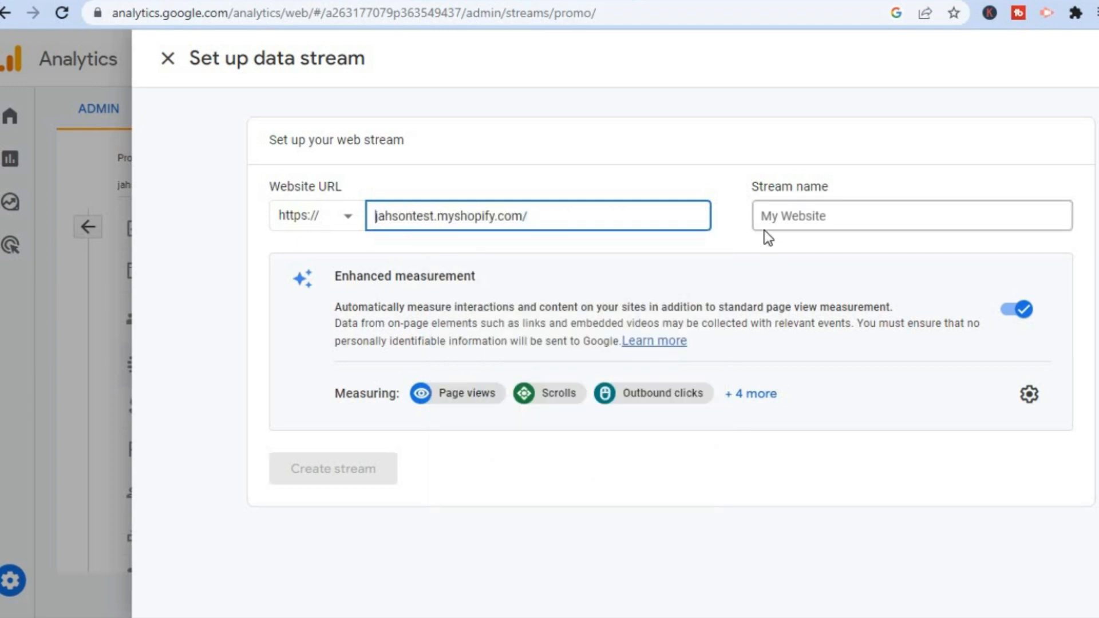
{"action": "left_click", "coordinate": [807, 220]}
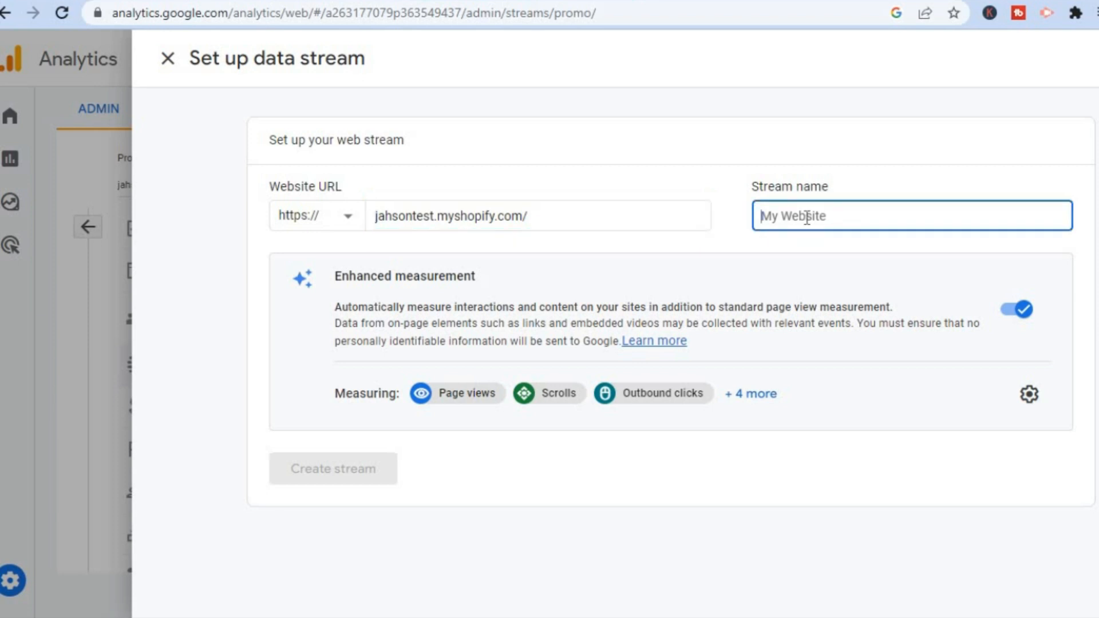
{"action": "type", "text": "jah"}
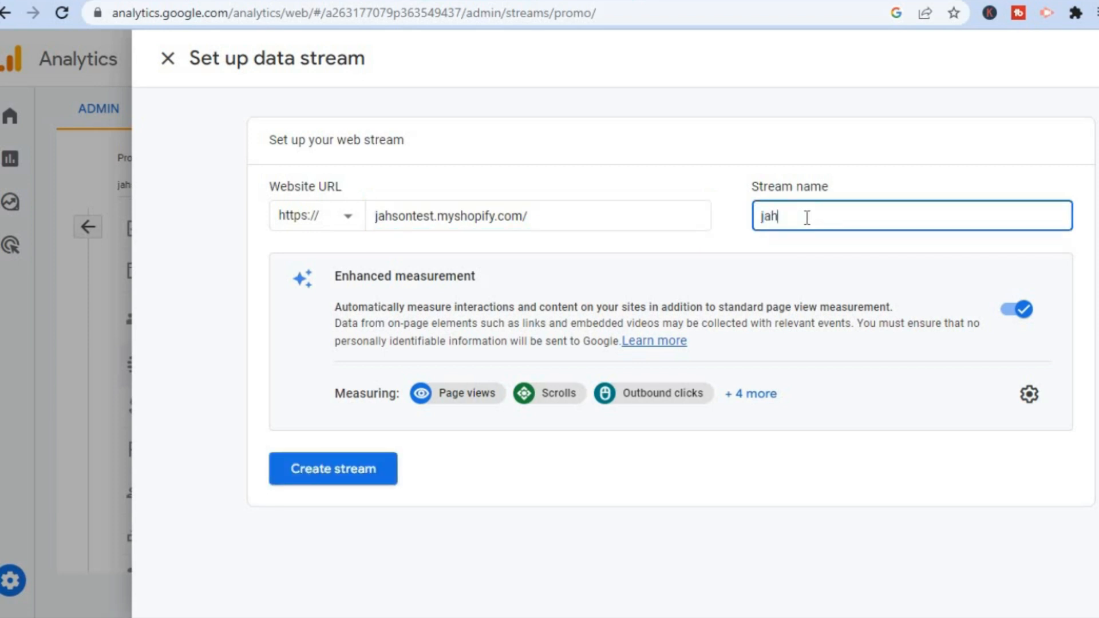
{"action": "type", "text": "son test"}
{"action": "left_click", "coordinate": [334, 475]}
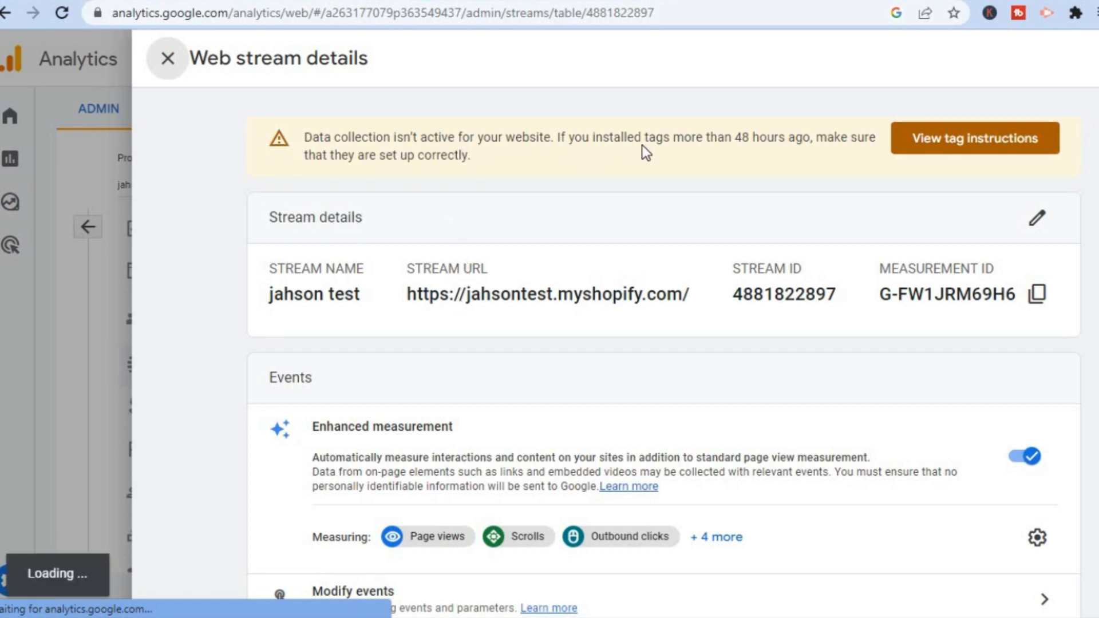
- View the stream's tag instructions, and switch to the Shopify preferences to open the Google Channel app from the Google Analytics section
{"action": "left_click", "coordinate": [897, 150]}
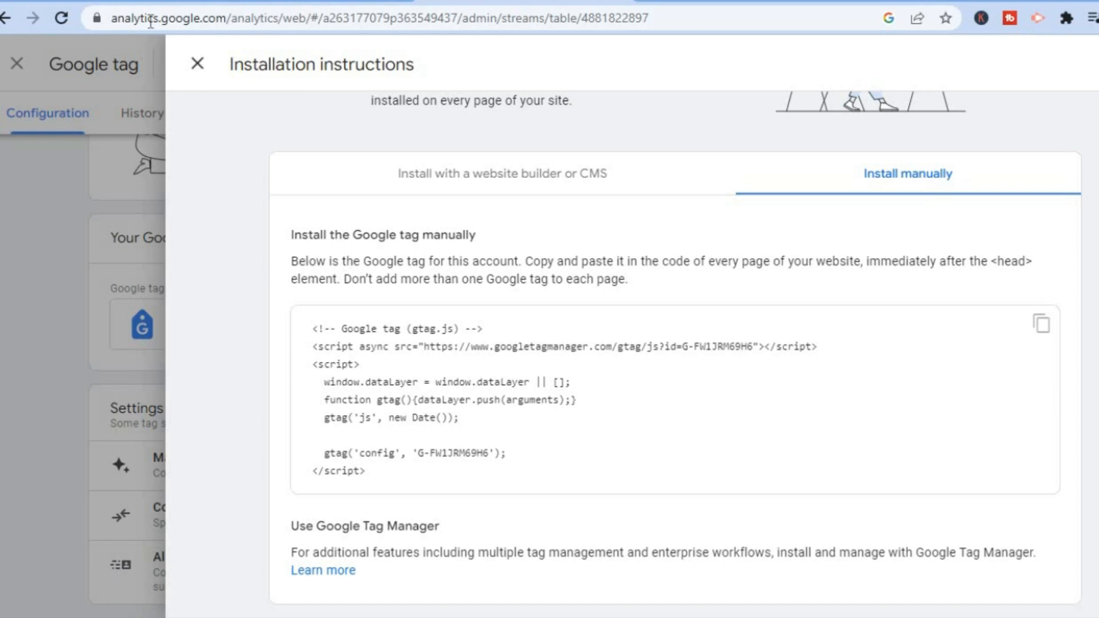
{"action": "left_click", "coordinate": [114, 1]}
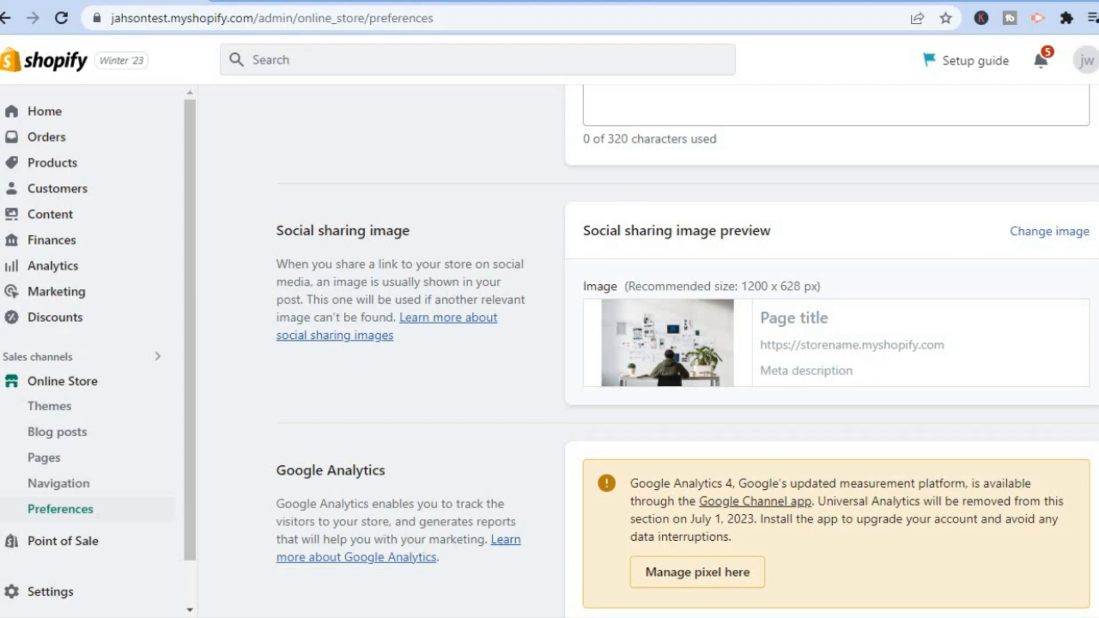
{"action": "scroll", "coordinate": [687, 349], "scroll_direction": "up", "scroll_amount": 5}
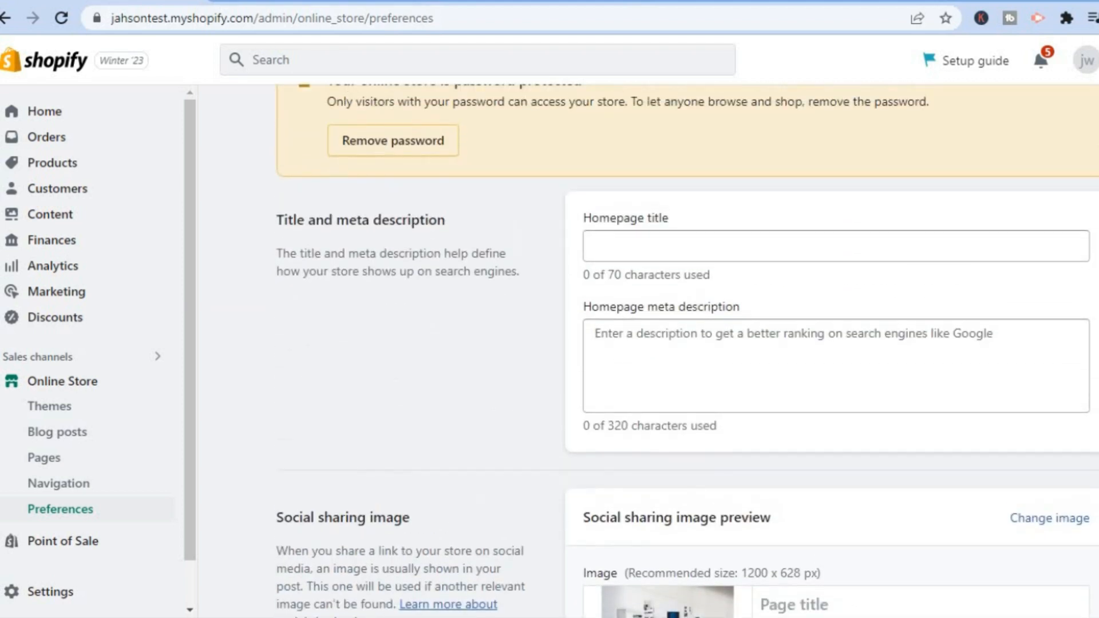
{"action": "scroll", "coordinate": [687, 349], "scroll_direction": "down", "scroll_amount": 9}
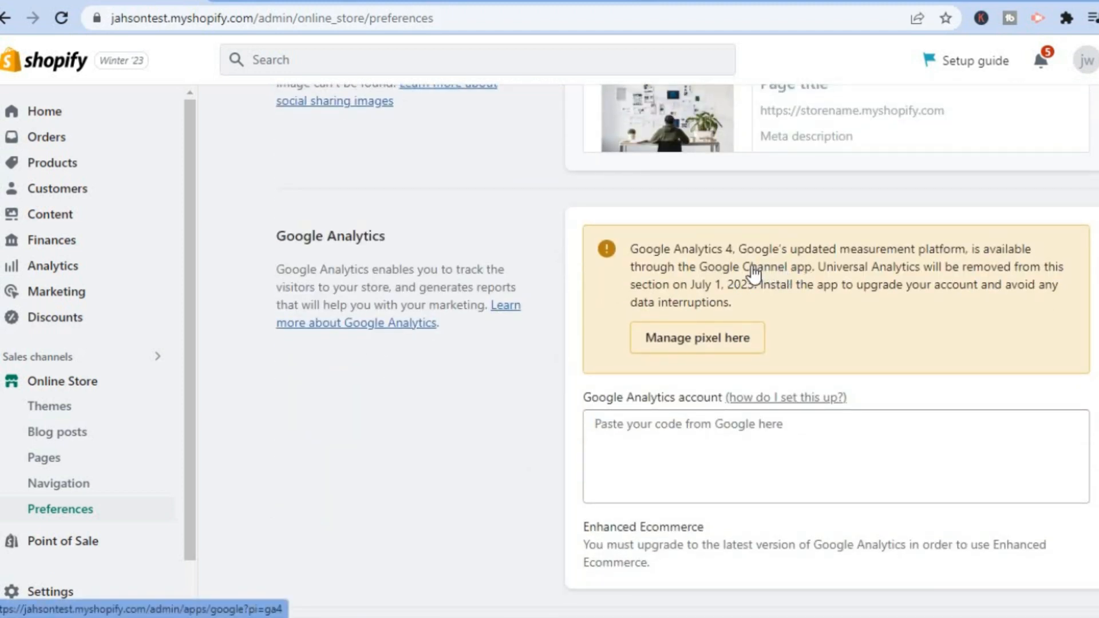
{"action": "left_click", "coordinate": [777, 264]}
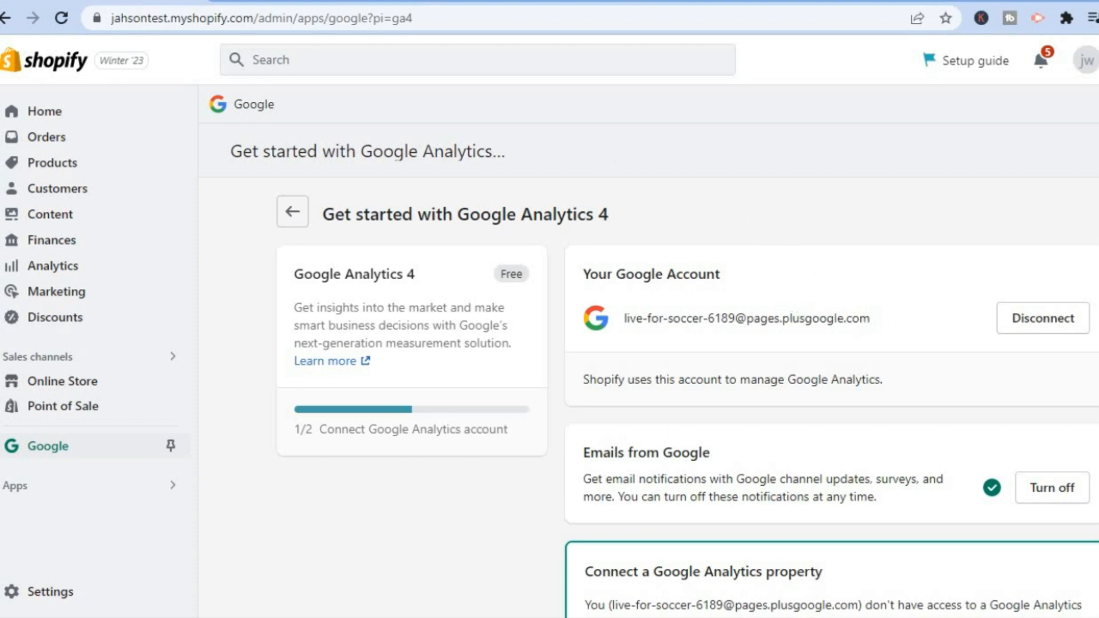
- Disconnect the currently linked Google account from the Google channel in Shopify
{"action": "scroll", "coordinate": [1071, 364], "scroll_direction": "down", "scroll_amount": 2}
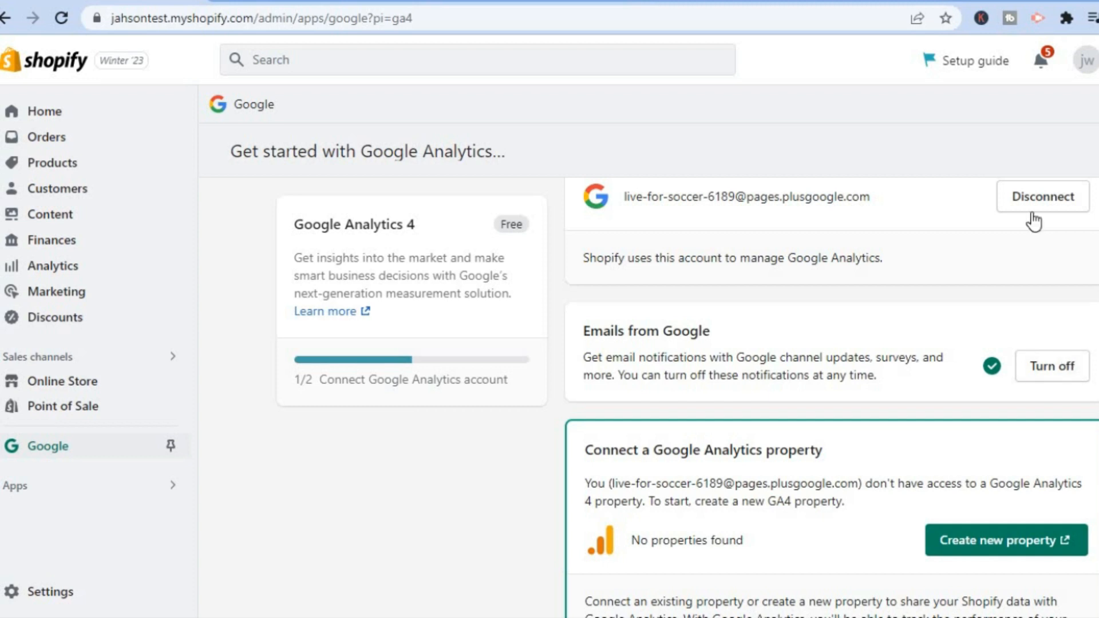
{"action": "left_click", "coordinate": [1033, 192]}
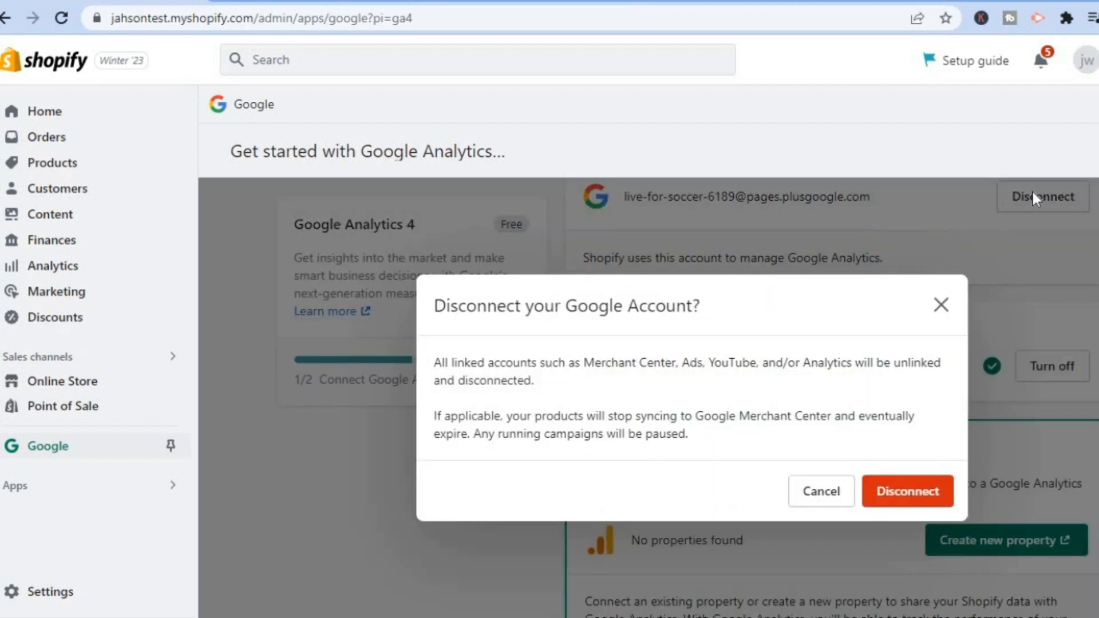
{"action": "left_click", "coordinate": [885, 485]}
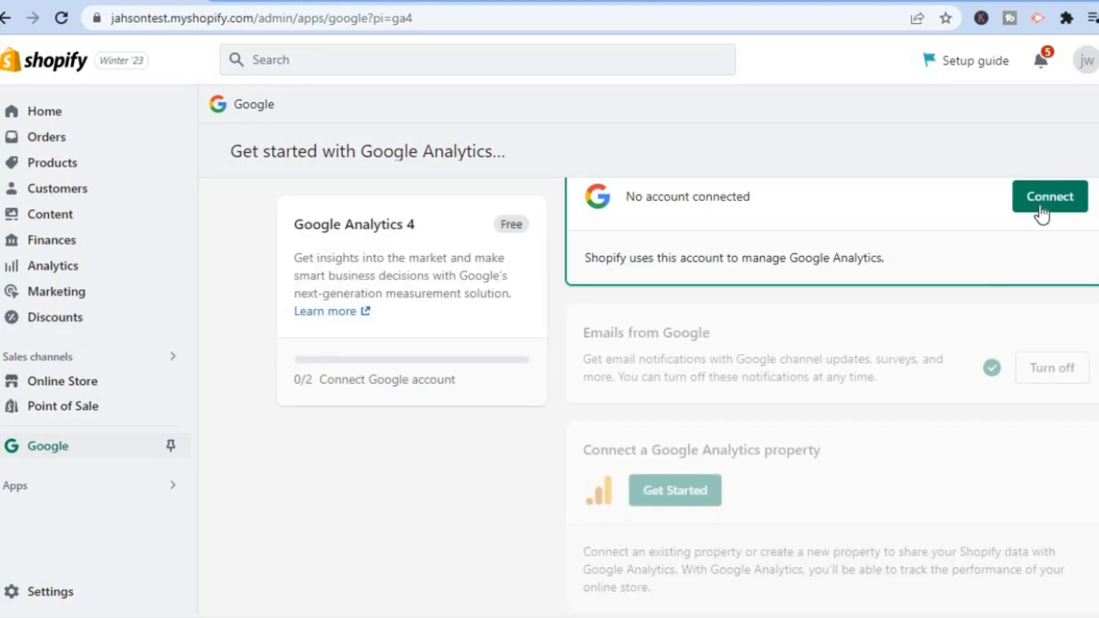
- Connect the Google account that owns the Analytics property and grant Google Channel by Shopify the requested access
{"action": "left_click", "coordinate": [1047, 205]}
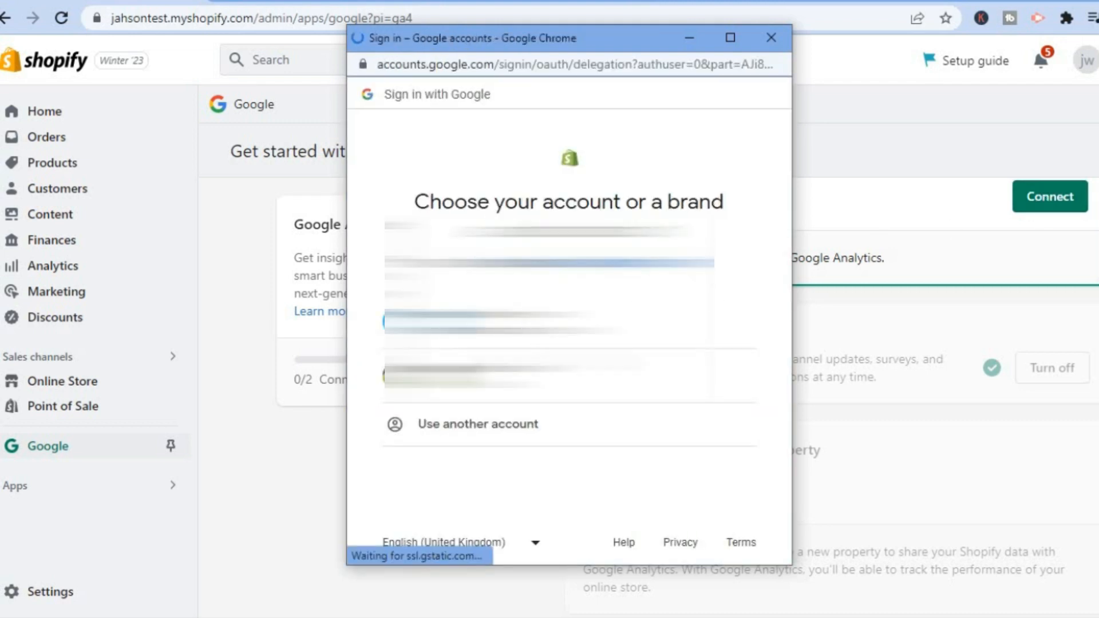
{"action": "left_click", "coordinate": [498, 322]}
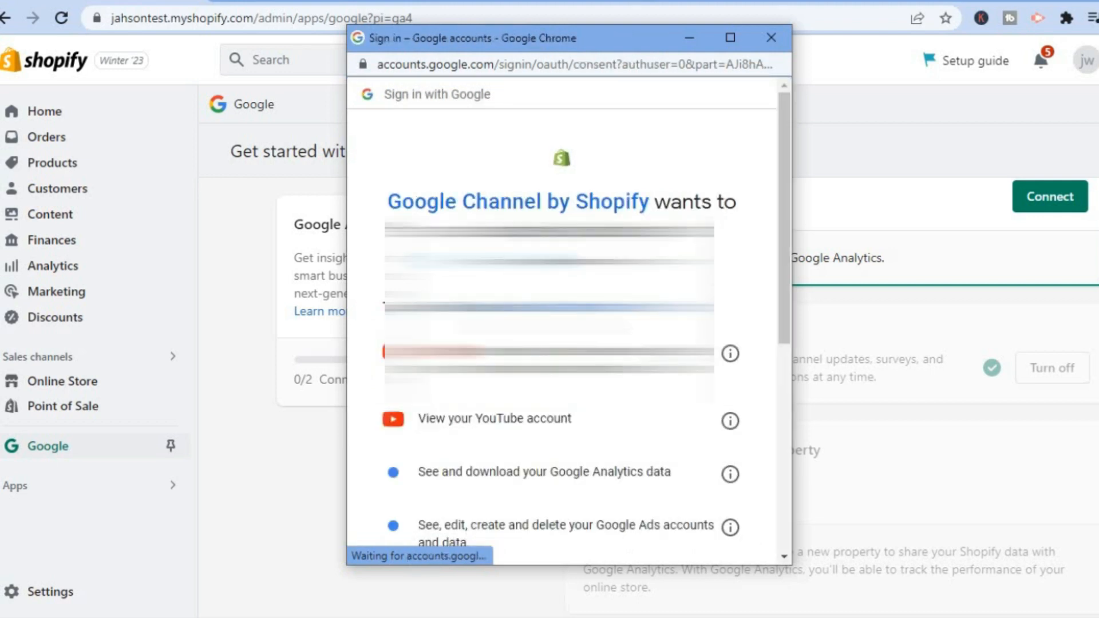
{"action": "left_click_drag", "start_coordinate": [785, 253], "coordinate": [674, 444]}
{"action": "left_click", "coordinate": [656, 441]}
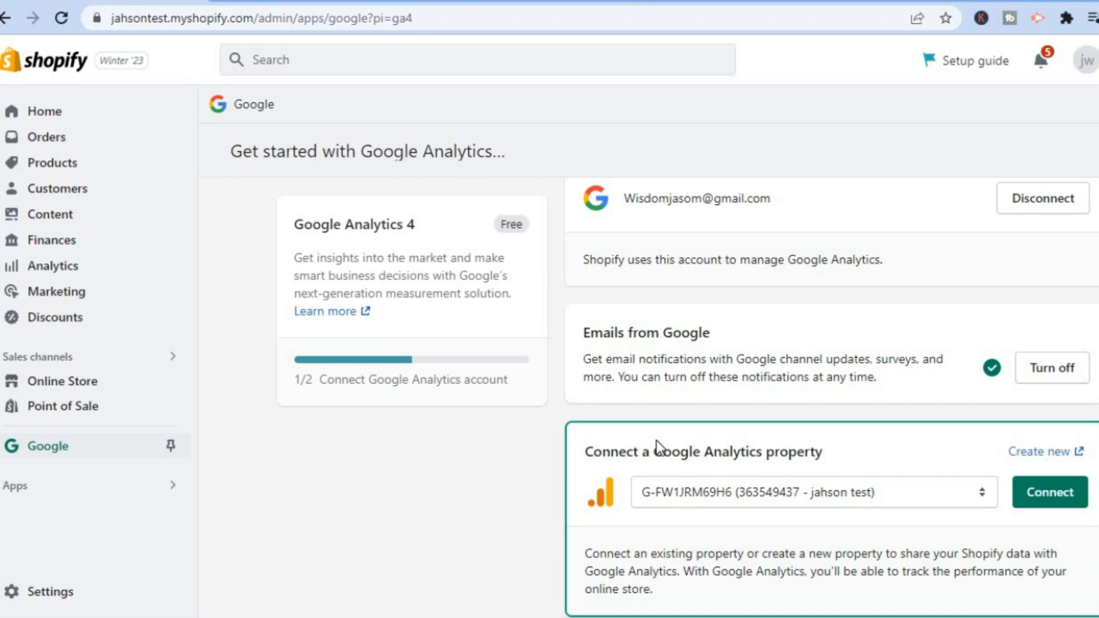
- Close the installation instructions and Google tag details in Google Analytics and return to the property connection section in Shopify
{"action": "scroll", "coordinate": [864, 396], "scroll_direction": "down", "scroll_amount": 2}
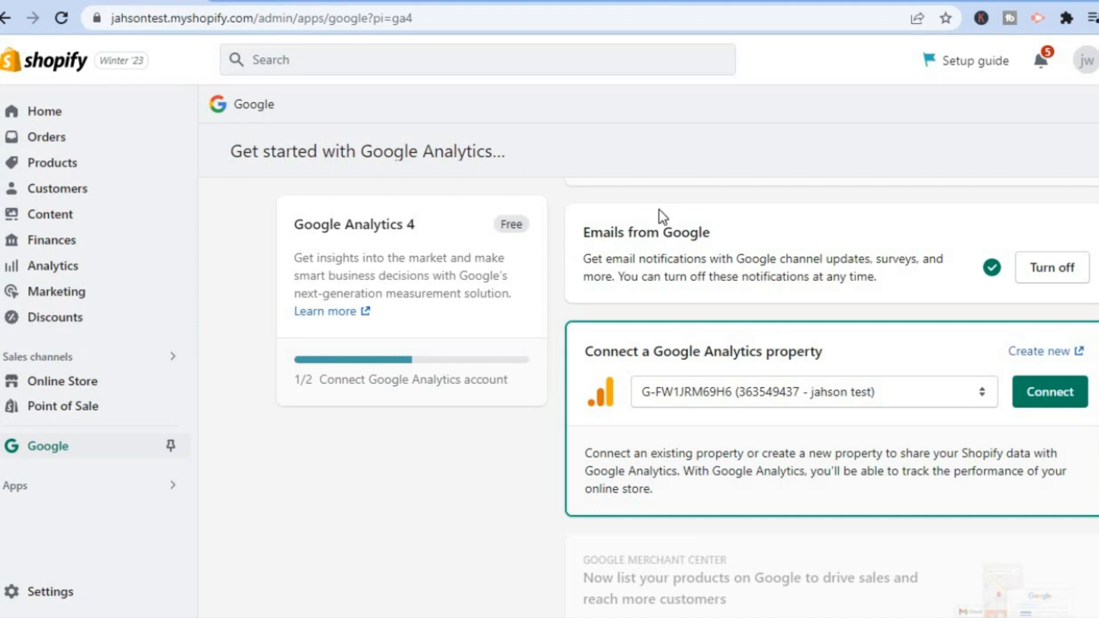
{"action": "left_click", "coordinate": [513, 1]}
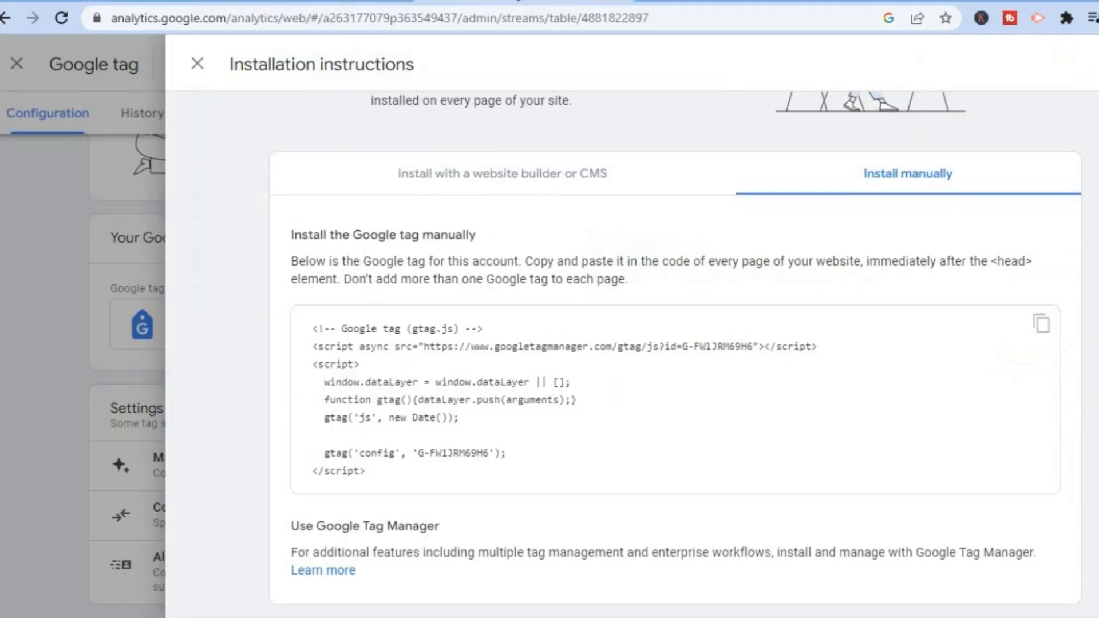
{"action": "left_click", "coordinate": [199, 63]}
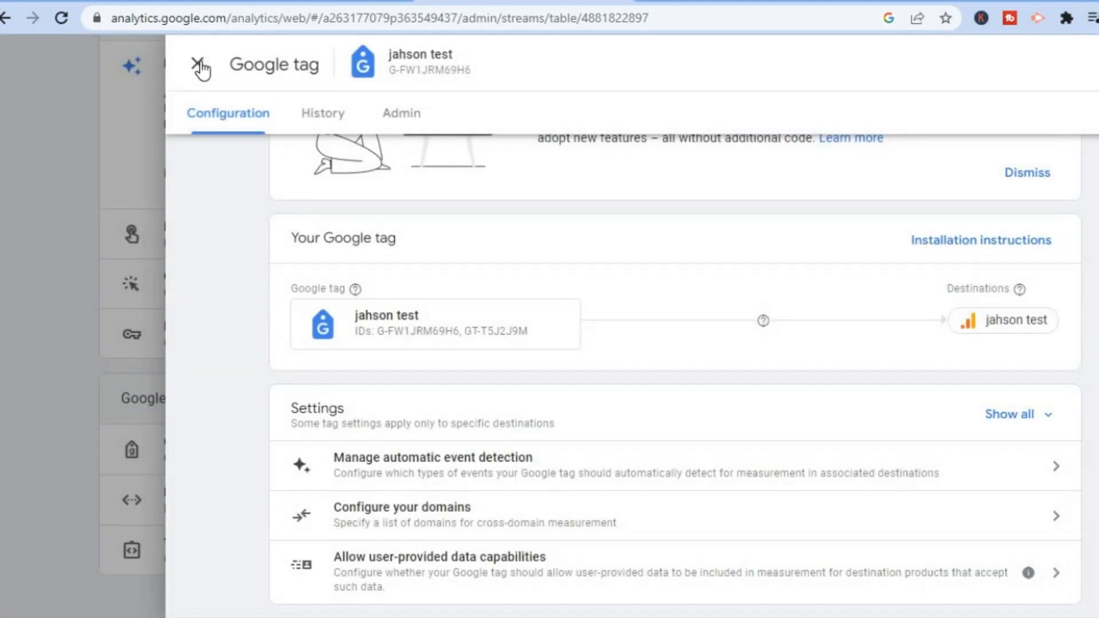
{"action": "left_click", "coordinate": [199, 64]}
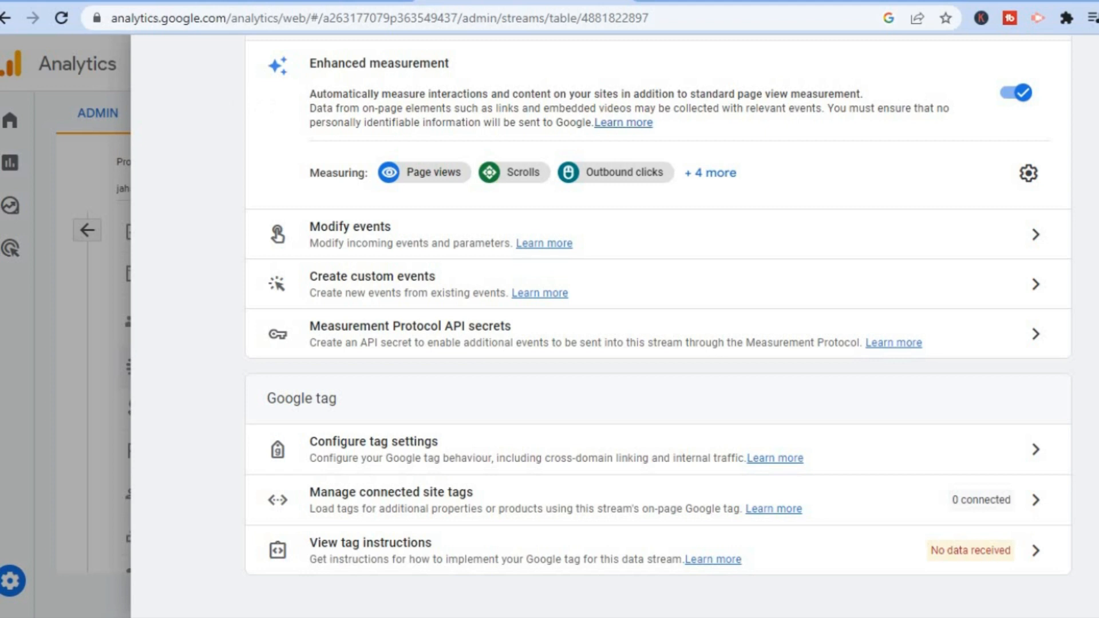
{"action": "left_click", "coordinate": [146, 1]}
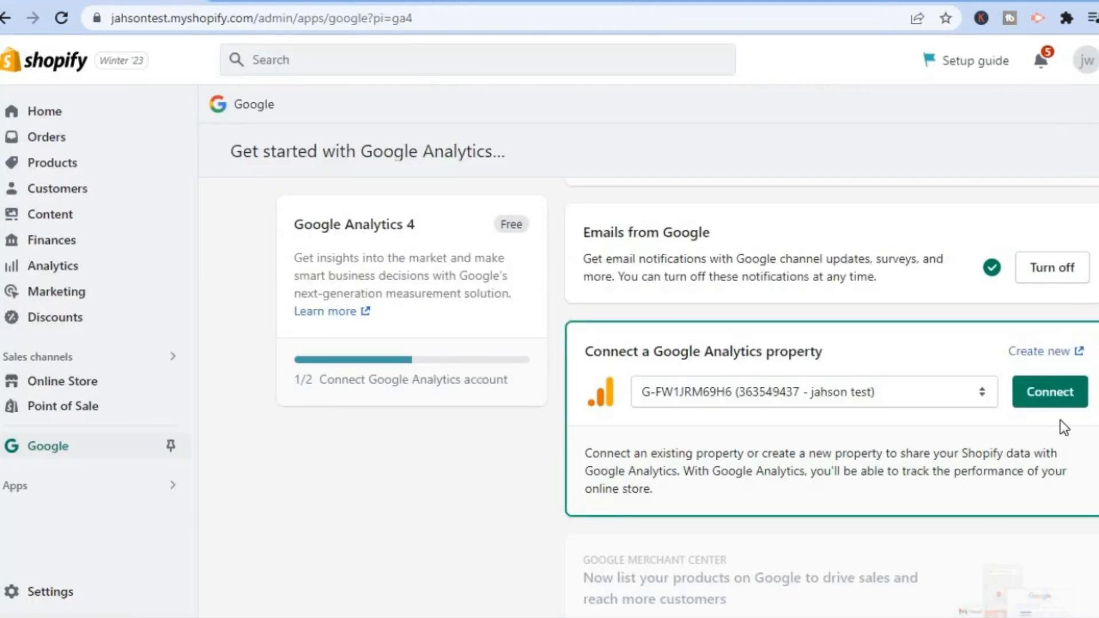
- Connect the selected Google Analytics property to the Shopify store and check the property's connection status
{"action": "left_click", "coordinate": [1046, 394]}
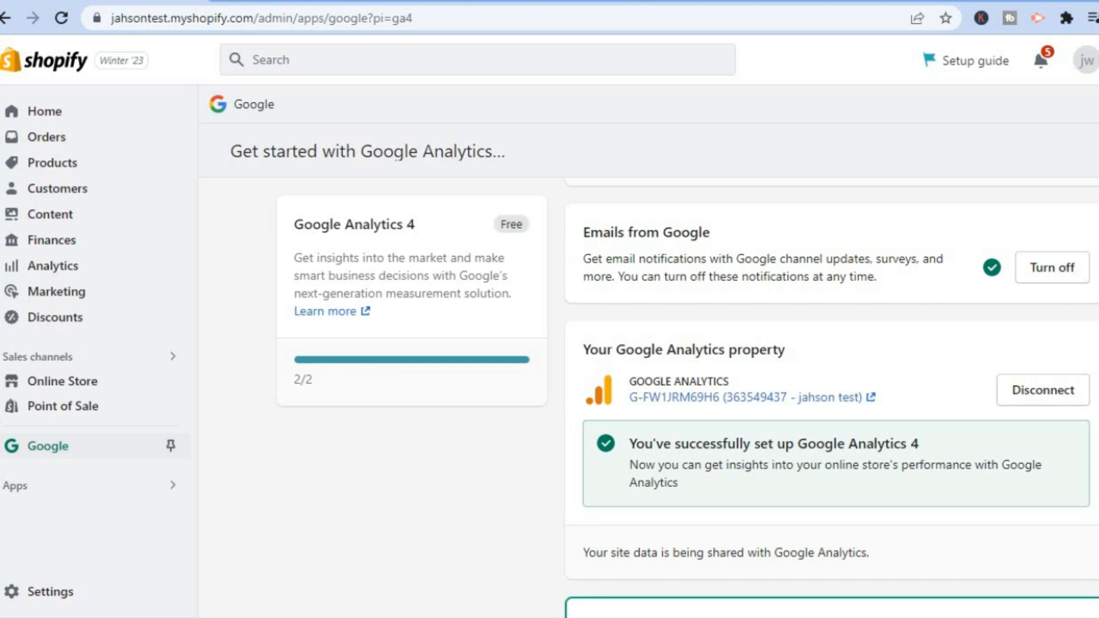
{"action": "scroll", "coordinate": [830, 401], "scroll_direction": "down", "scroll_amount": 5}
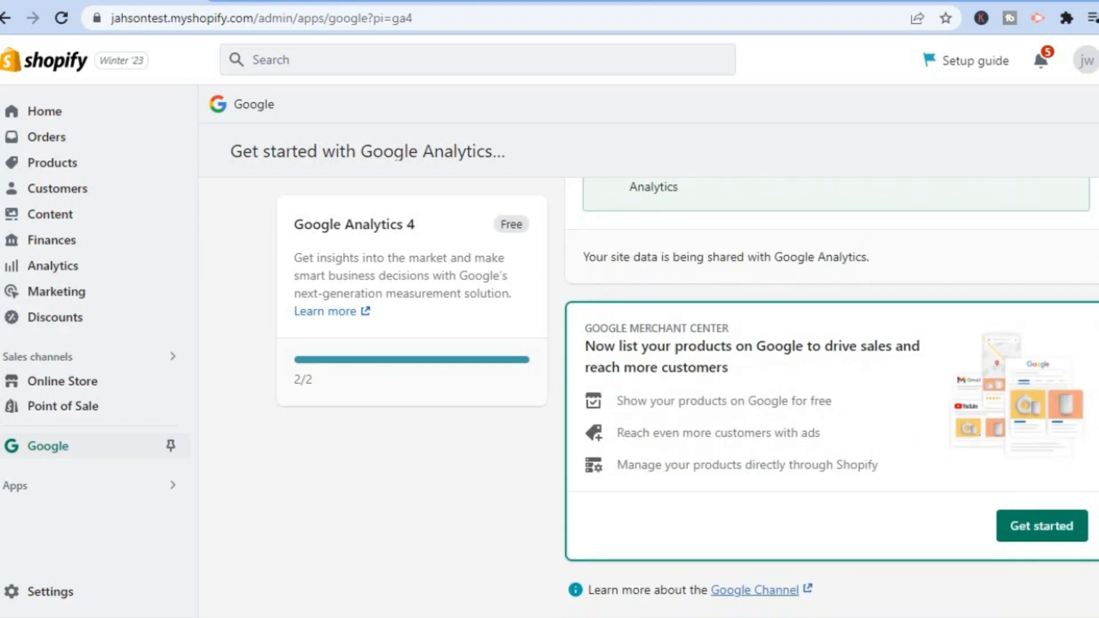
{"action": "scroll", "coordinate": [830, 401], "scroll_direction": "up", "scroll_amount": 2}
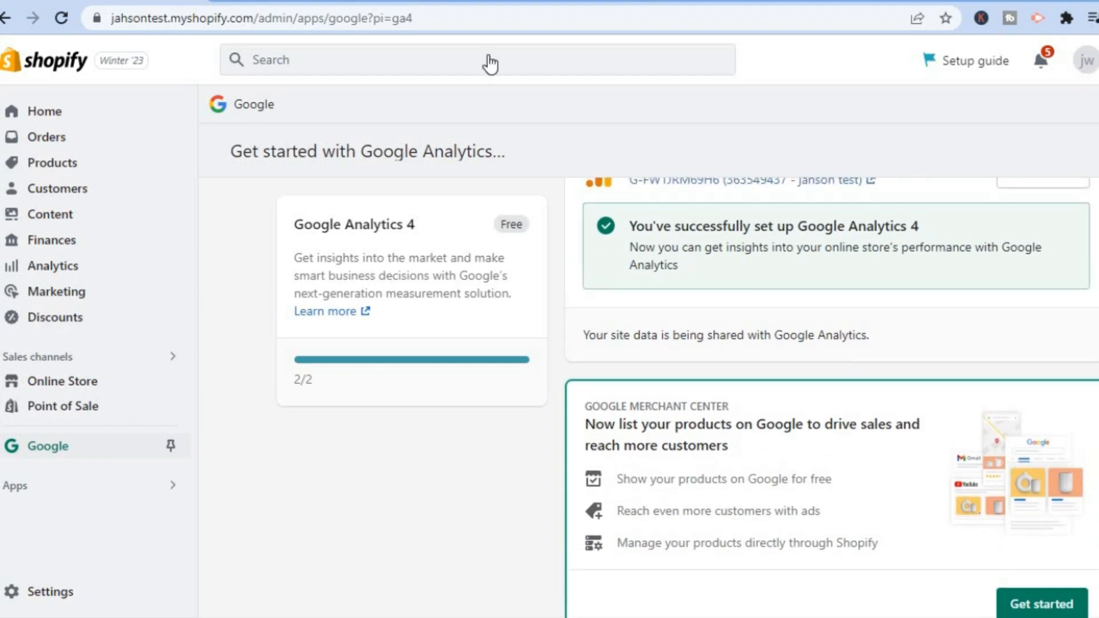
- Switch to the web stream details in Google Analytics, and return to Shopify to review the connected property and Google Merchant Center sections
{"action": "left_click", "coordinate": [481, 0]}
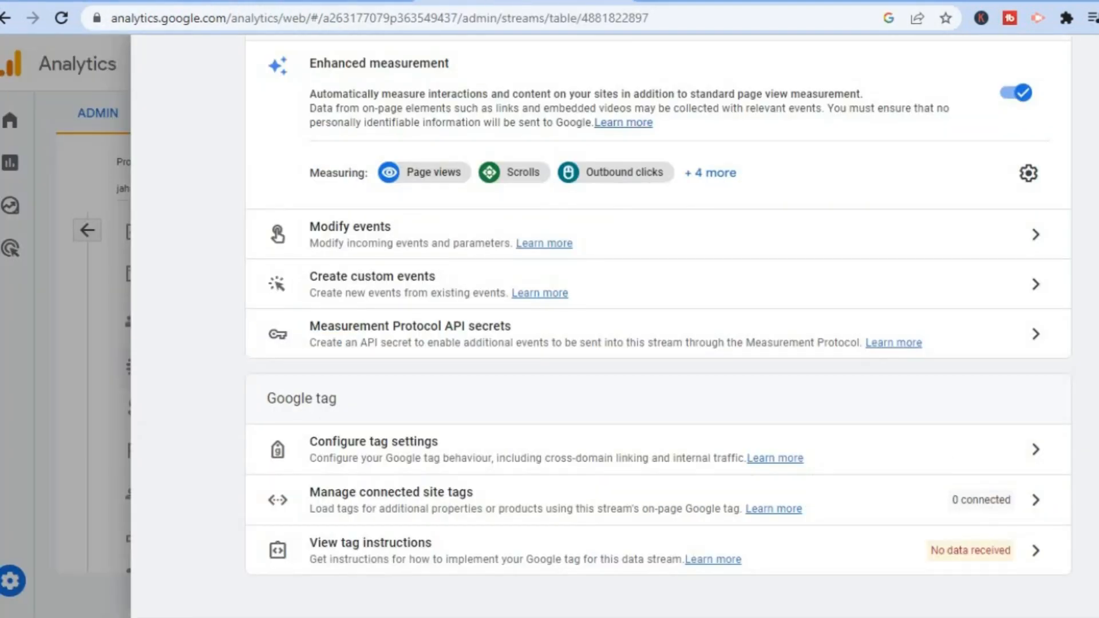
{"action": "left_click", "coordinate": [126, 1]}
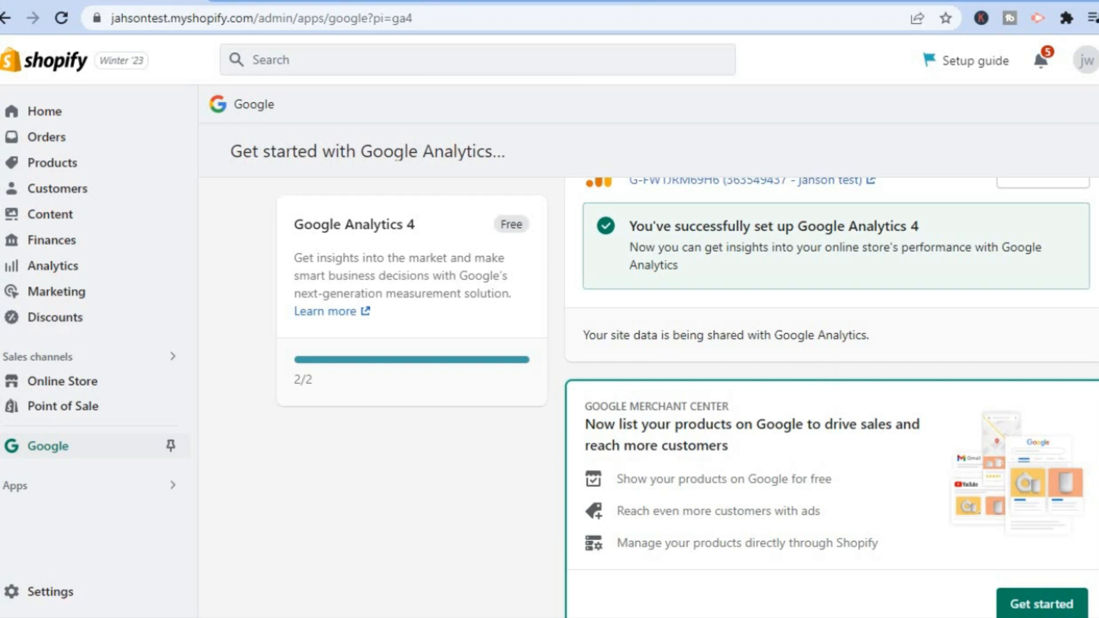
{"action": "scroll", "coordinate": [943, 366], "scroll_direction": "up", "scroll_amount": 4}
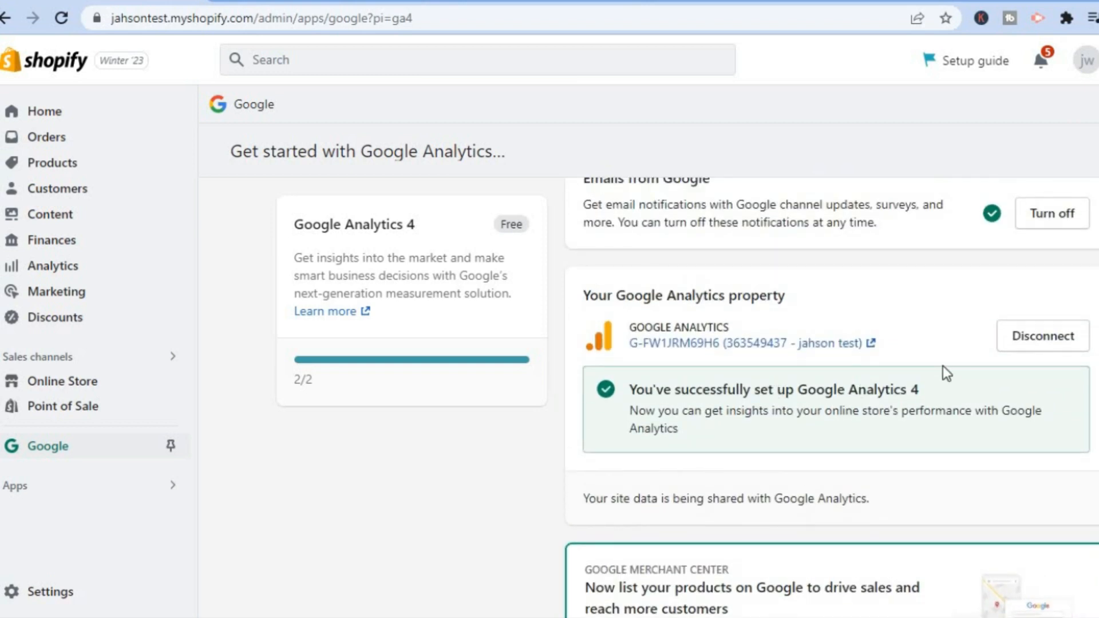
{"action": "scroll", "coordinate": [831, 398], "scroll_direction": "down", "scroll_amount": 4}
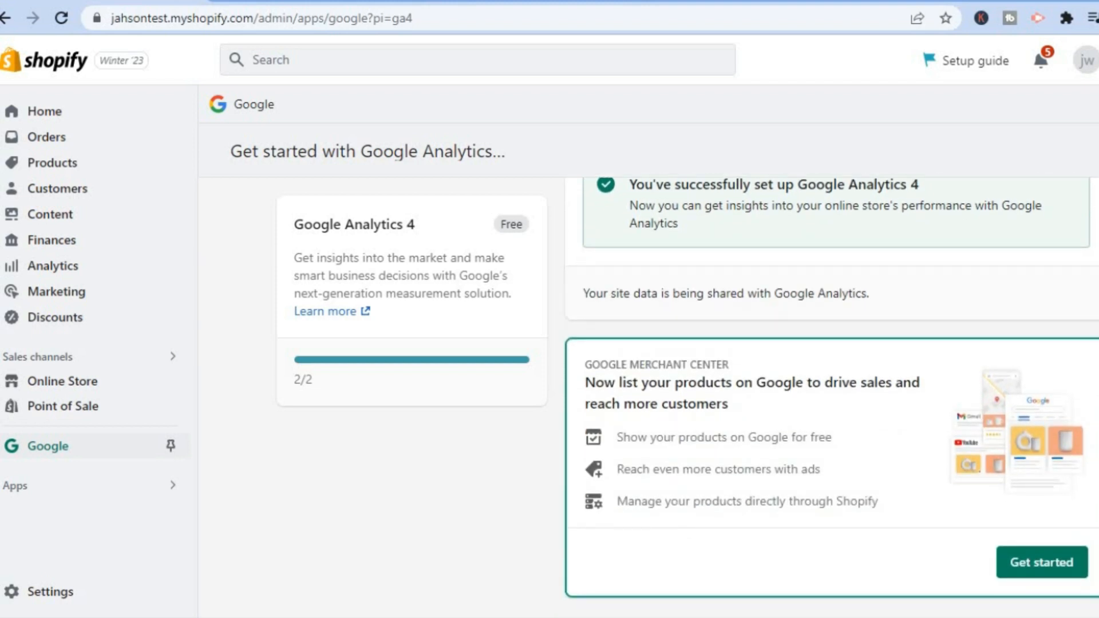
{"action": "scroll", "coordinate": [831, 397], "scroll_direction": "up", "scroll_amount": 4}
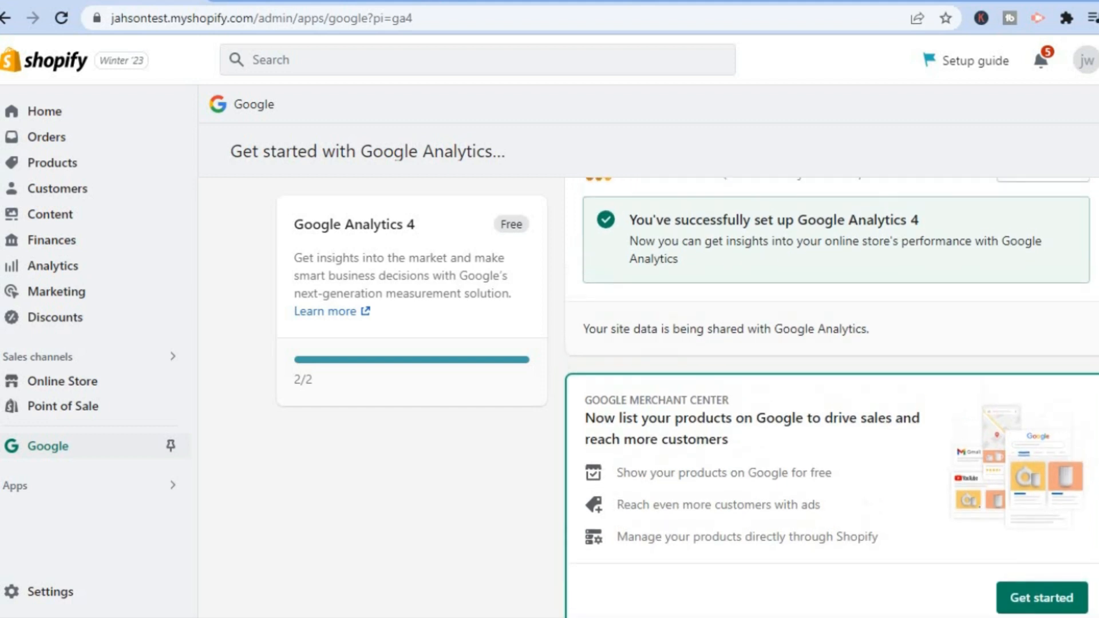